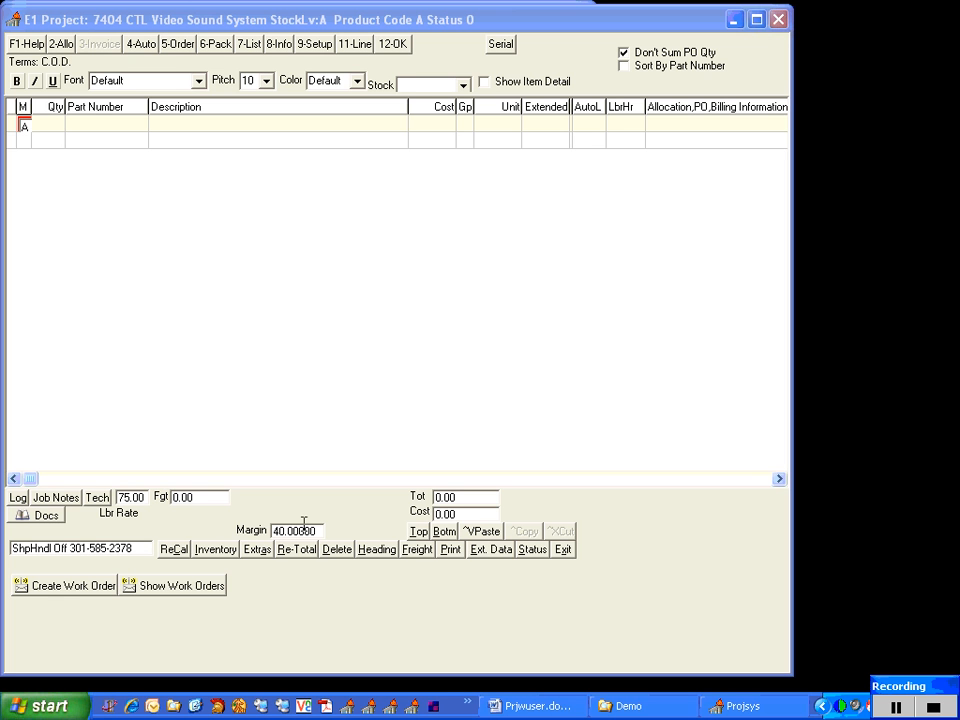
# Open the project's room list and look through the predefined Dining Room and Living Room entries
pyautogui.click(58, 498)
pyautogui.click(140, 40)
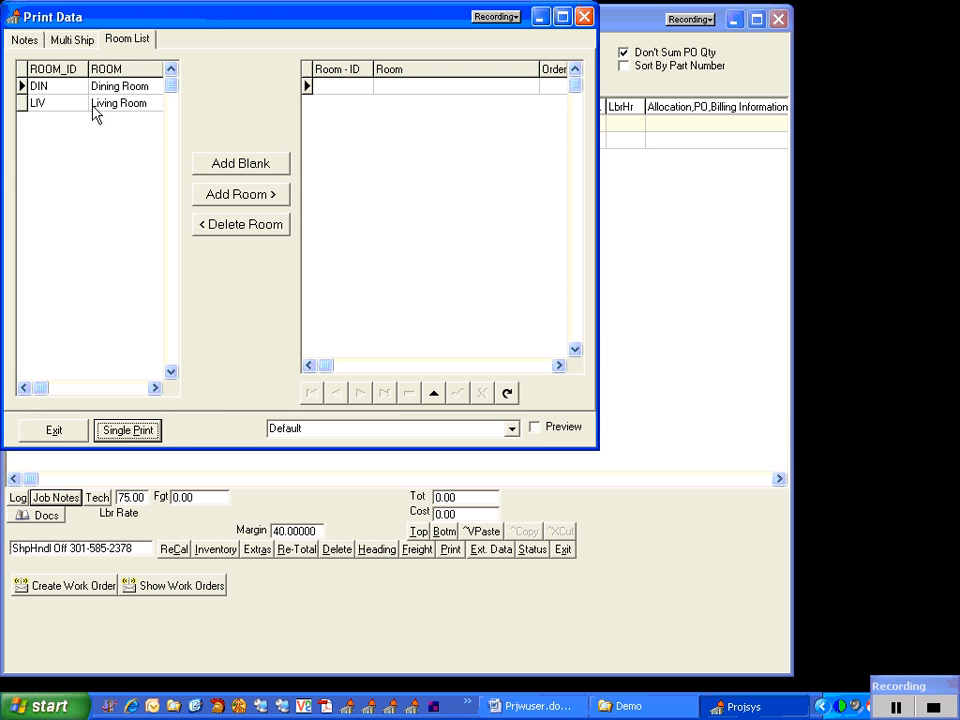
pyautogui.click(96, 88)
pyautogui.click(103, 103)
pyautogui.click(100, 87)
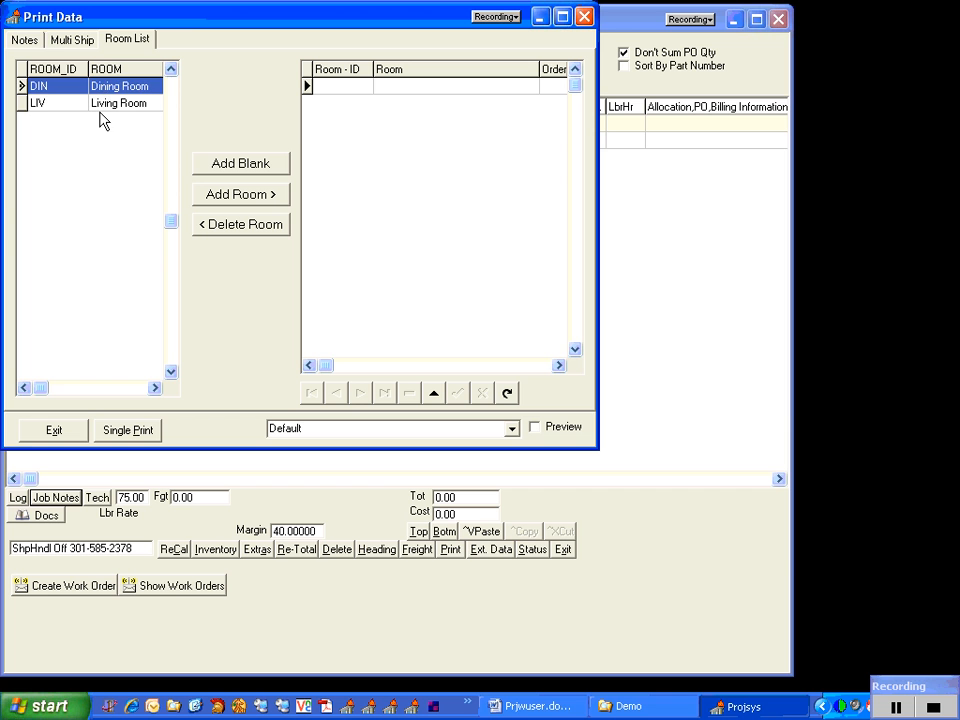
pyautogui.click(103, 104)
pyautogui.click(80, 87)
pyautogui.click(103, 104)
pyautogui.click(80, 86)
# Add a blank room to the project's room list with ID 103 and the name Room 103
pyautogui.click(240, 168)
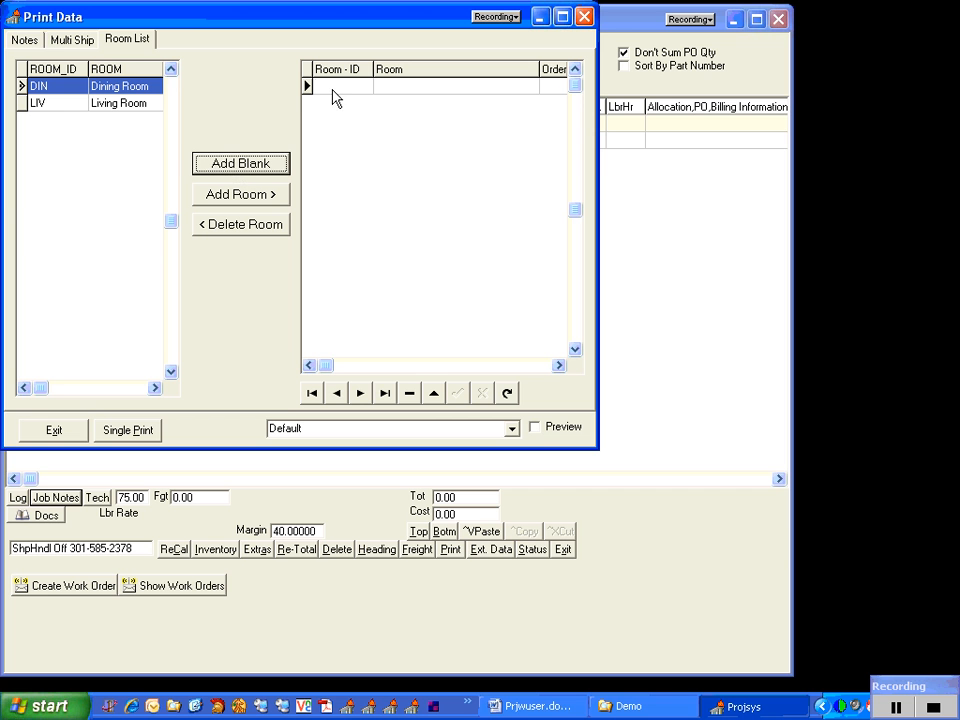
pyautogui.write('103')
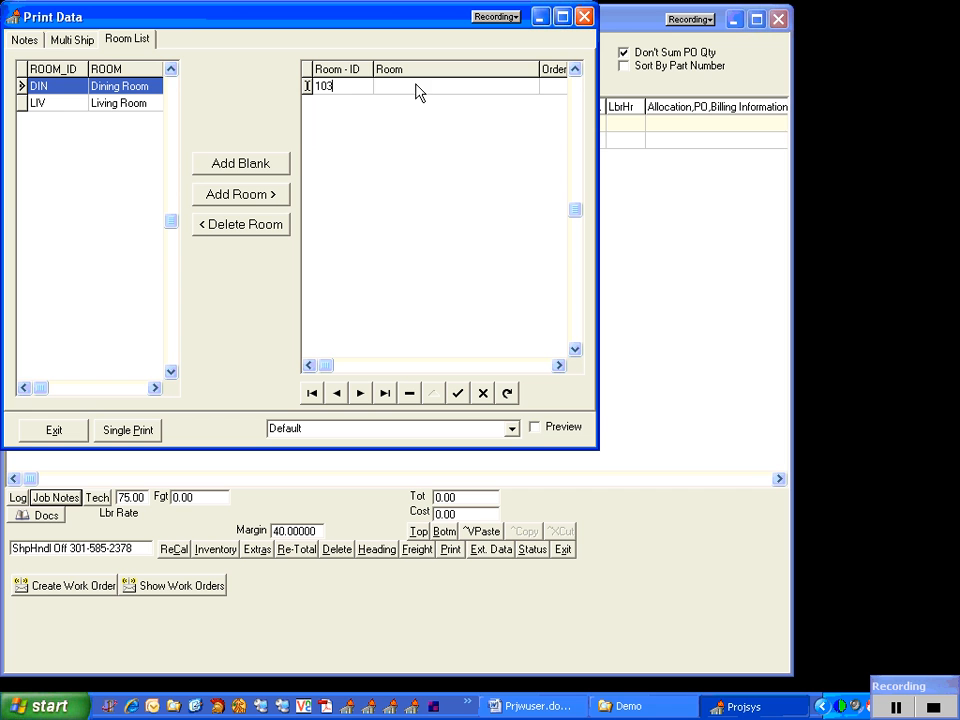
pyautogui.click(417, 91)
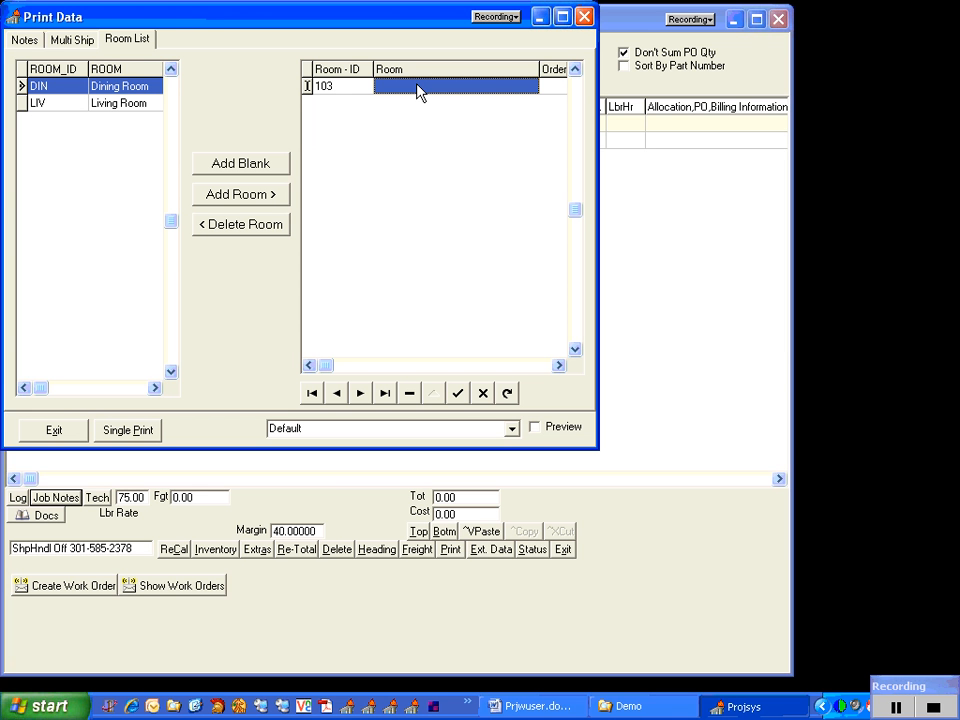
pyautogui.write('R')
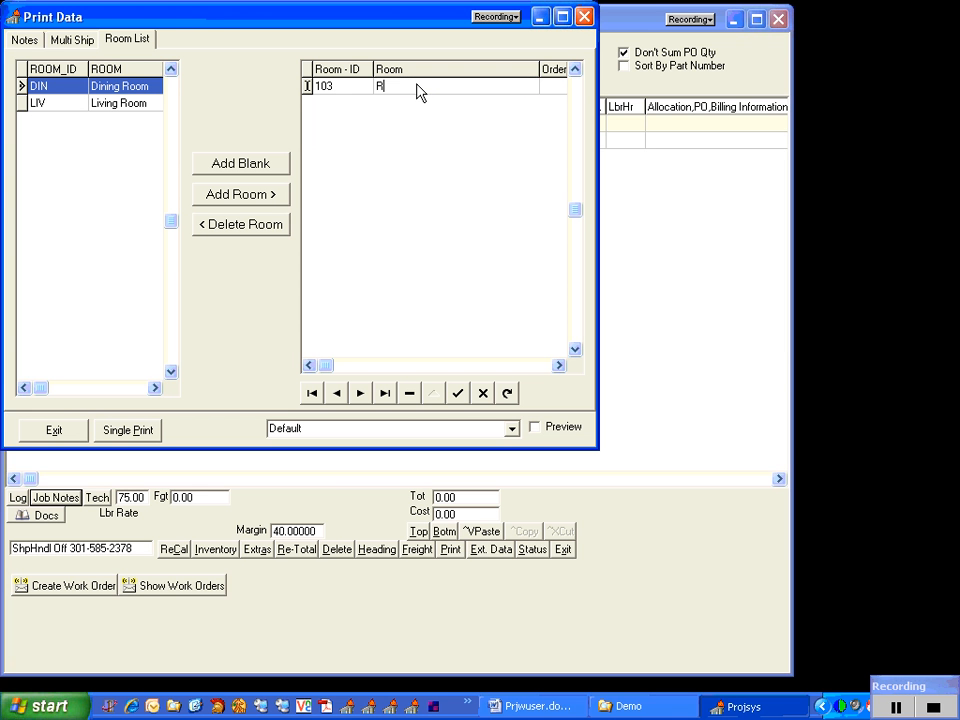
pyautogui.write('oom 103')
# Add a second blank room with ID 104 and the name Room 104, save it and close the room list
pyautogui.click(279, 163)
pyautogui.click(330, 104)
pyautogui.write('104')
pyautogui.click(388, 106)
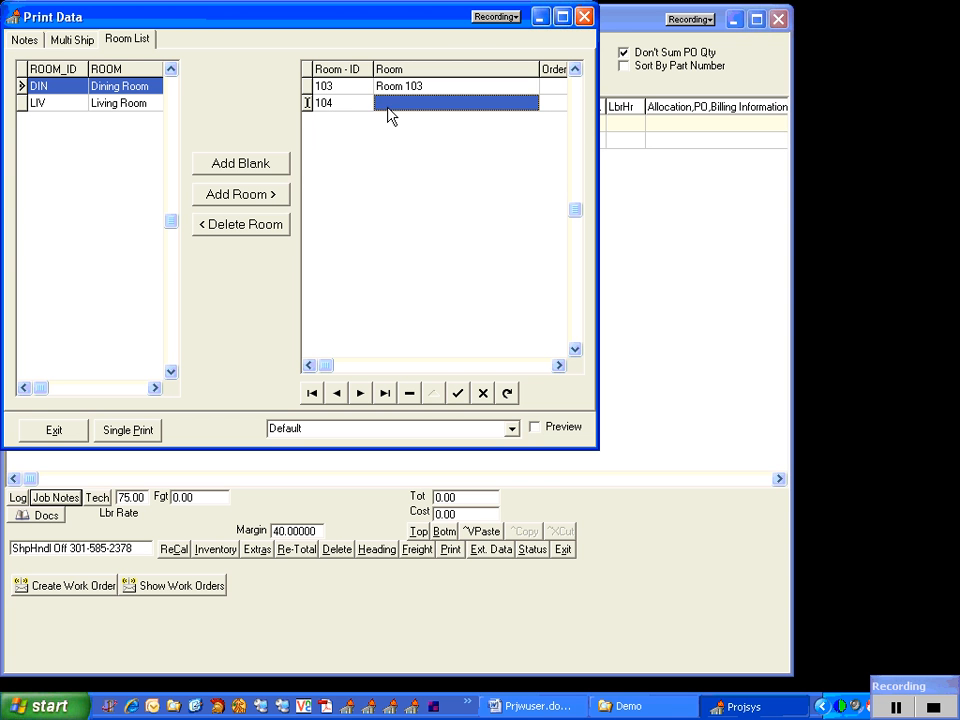
pyautogui.write('Room 104')
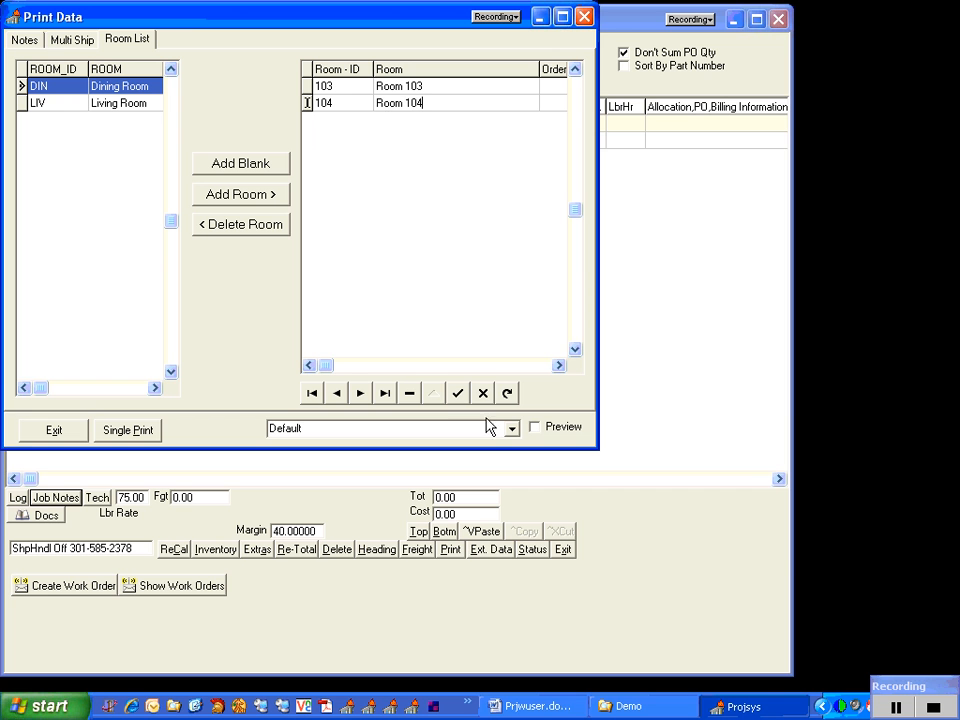
pyautogui.click(457, 393)
pyautogui.moveTo(447, 27); pyautogui.dragTo(443, 129)
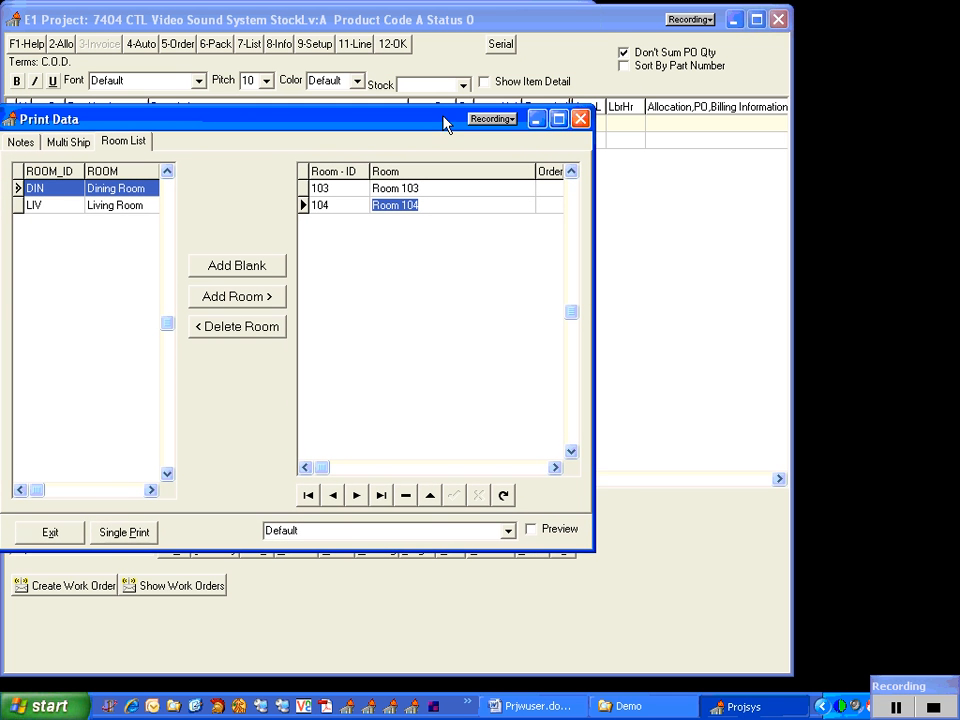
pyautogui.click(579, 120)
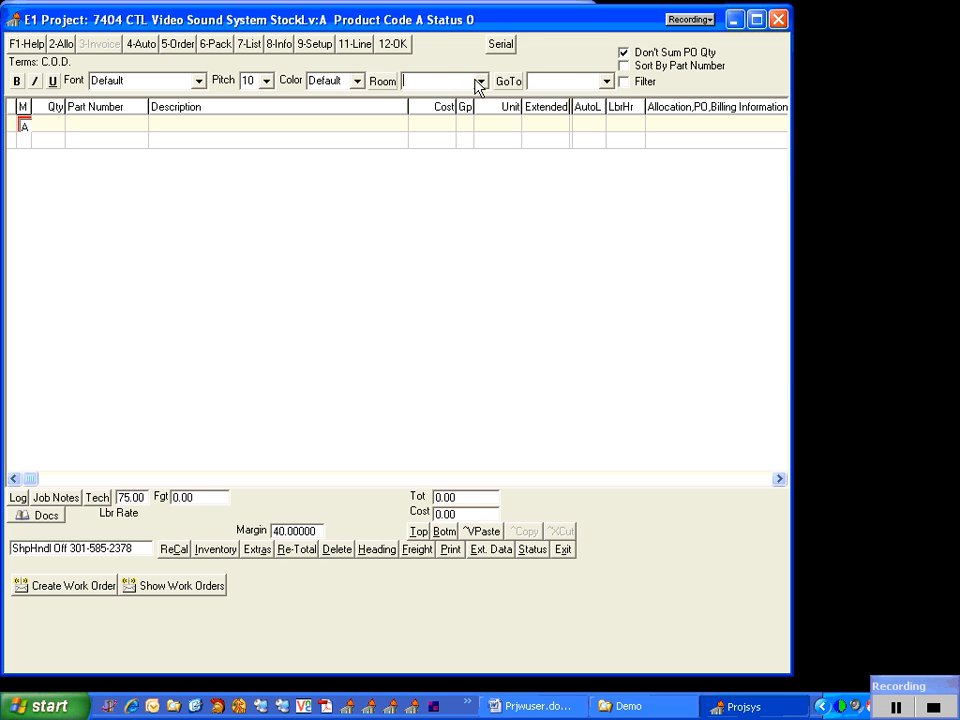
# Assign the first project line to Room 103 and enter the comment "Thank you for asking Dove Net for this proposal"
pyautogui.click(483, 82)
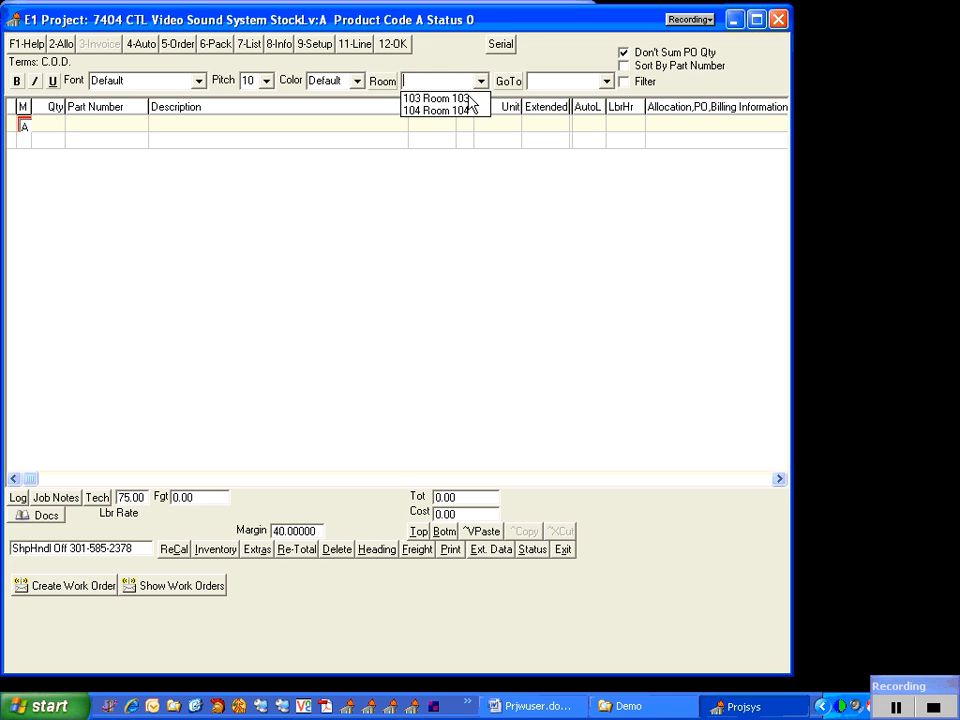
pyautogui.click(440, 98)
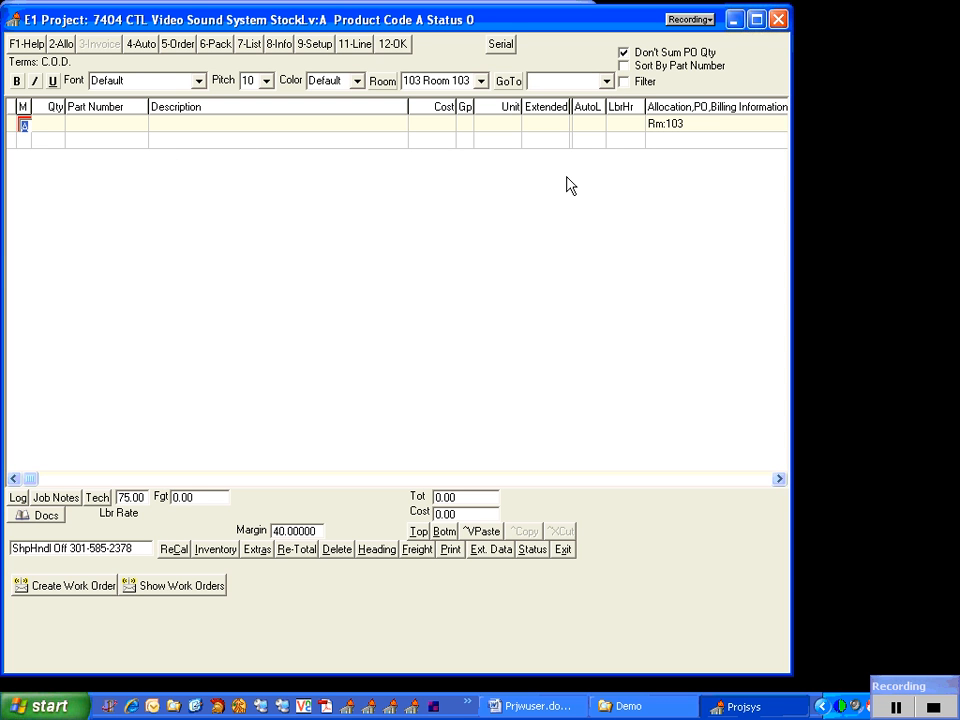
pyautogui.press('Return')
# Add the comment line "We will supply and install the following for Room 103", followed by a blank comment line
pyautogui.press('Return')
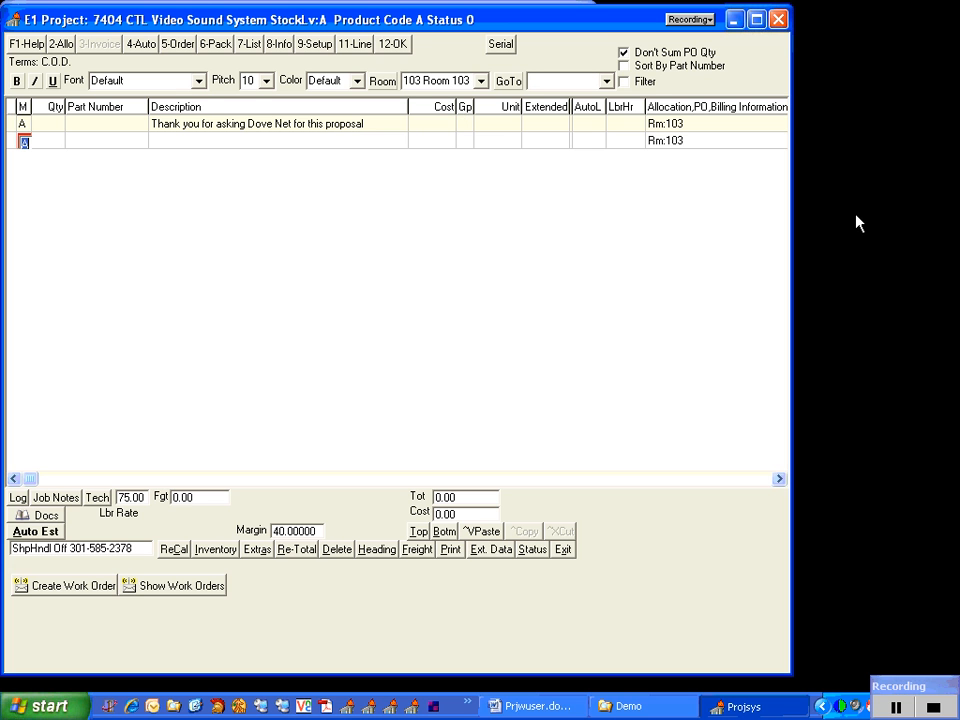
pyautogui.press('Return')
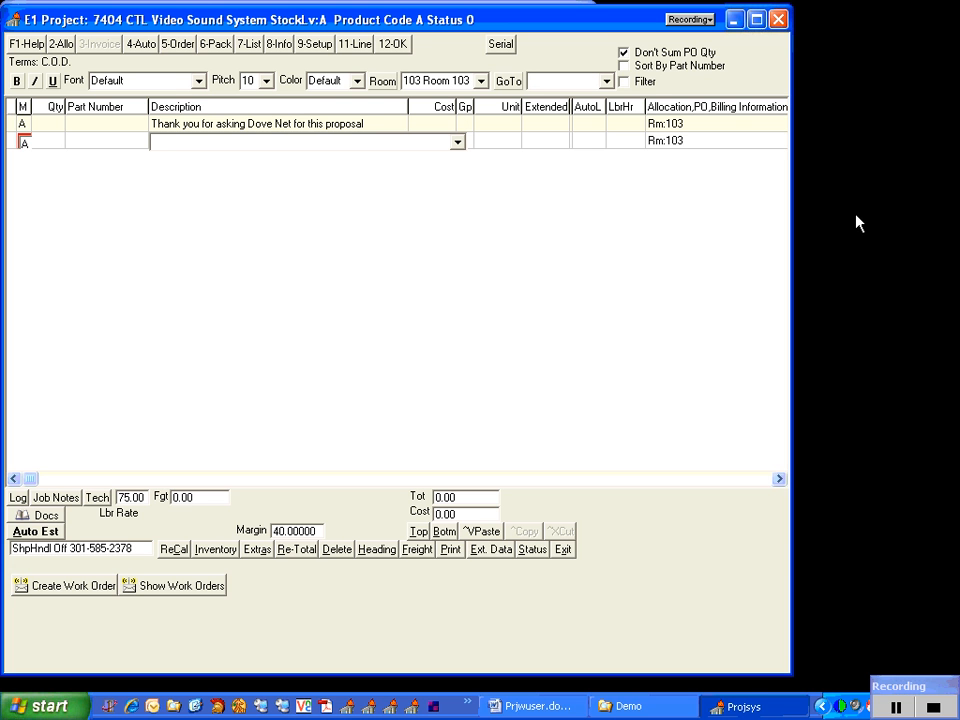
pyautogui.write('we Sub')
pyautogui.press('BackSpace')
pyautogui.press('BackSpace')
pyautogui.press('BackSpace')
pyautogui.press('BackSpace')
pyautogui.press('BackSpace')
pyautogui.press('BackSpace')
pyautogui.write('We Will')
pyautogui.press('BackSpace')
pyautogui.press('BackSpace')
pyautogui.press('BackSpace')
pyautogui.press('BackSpace')
pyautogui.write('will supply and install')
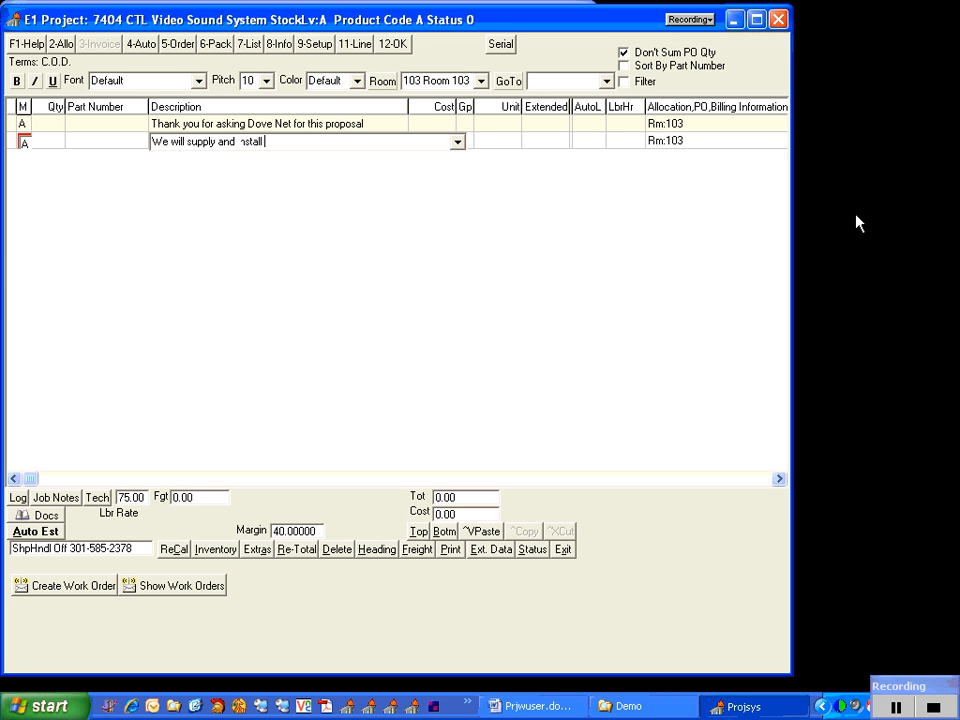
pyautogui.write(' the following for Room')
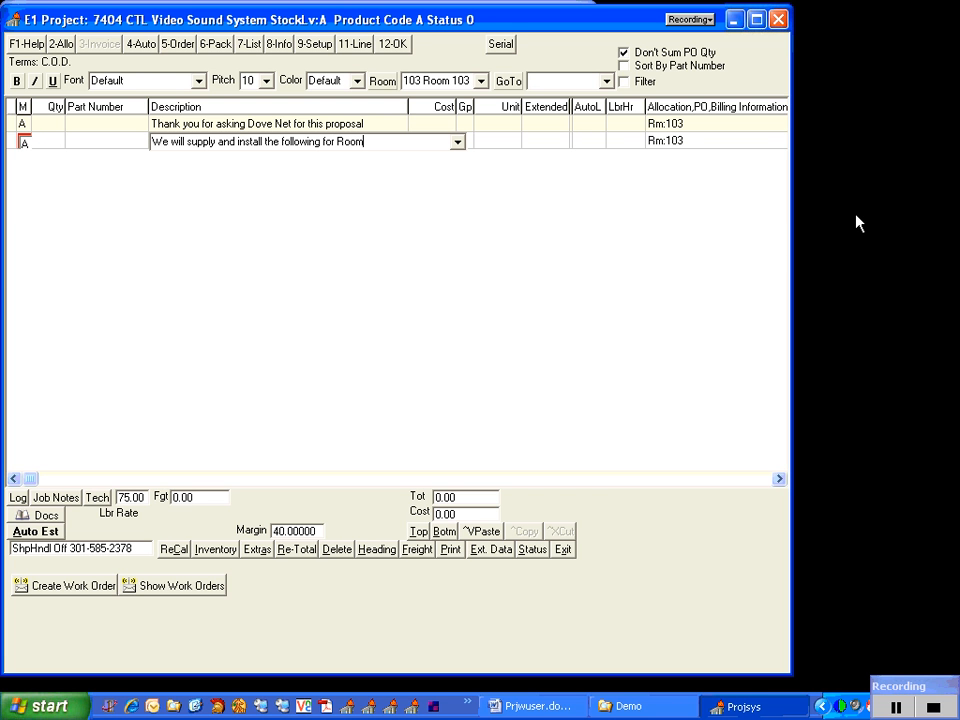
pyautogui.write(' 103')
pyautogui.press('Return')
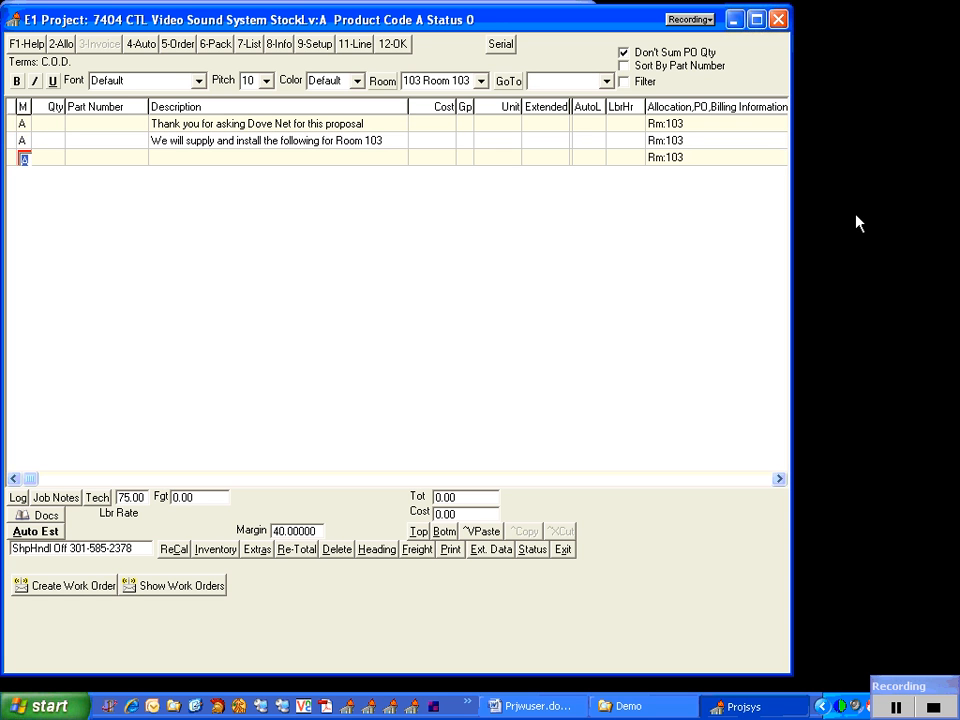
pyautogui.press('Return')
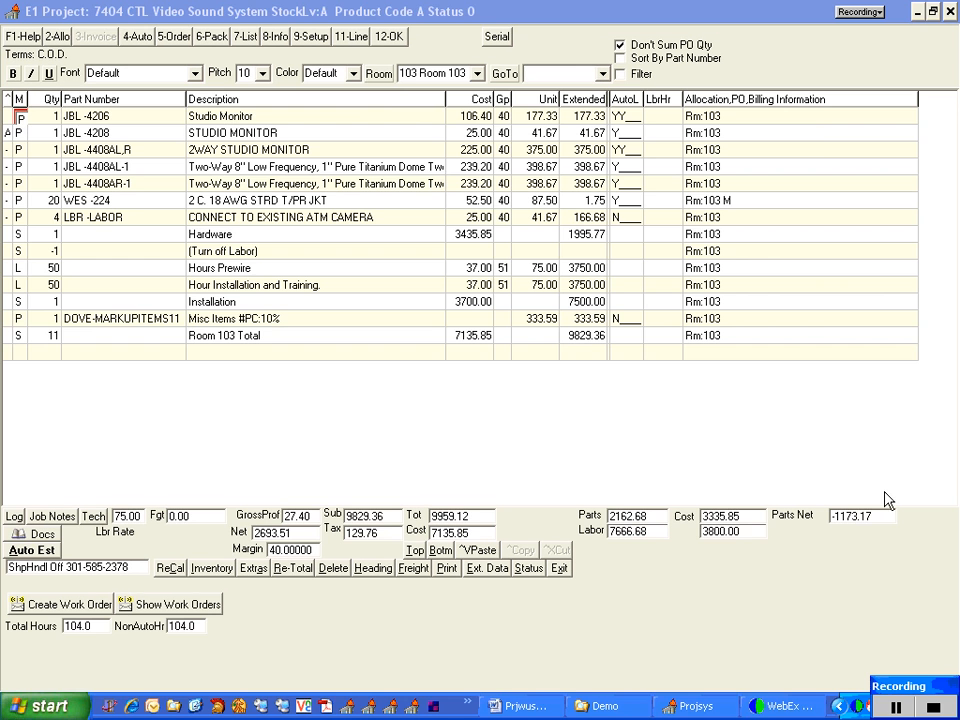
# Go to the top of the project and review the Room 103 comment and part lines from there downward
pyautogui.click(17, 118)
pyautogui.press('Up')
pyautogui.press('Up')
pyautogui.press('Up')
pyautogui.press('Up')
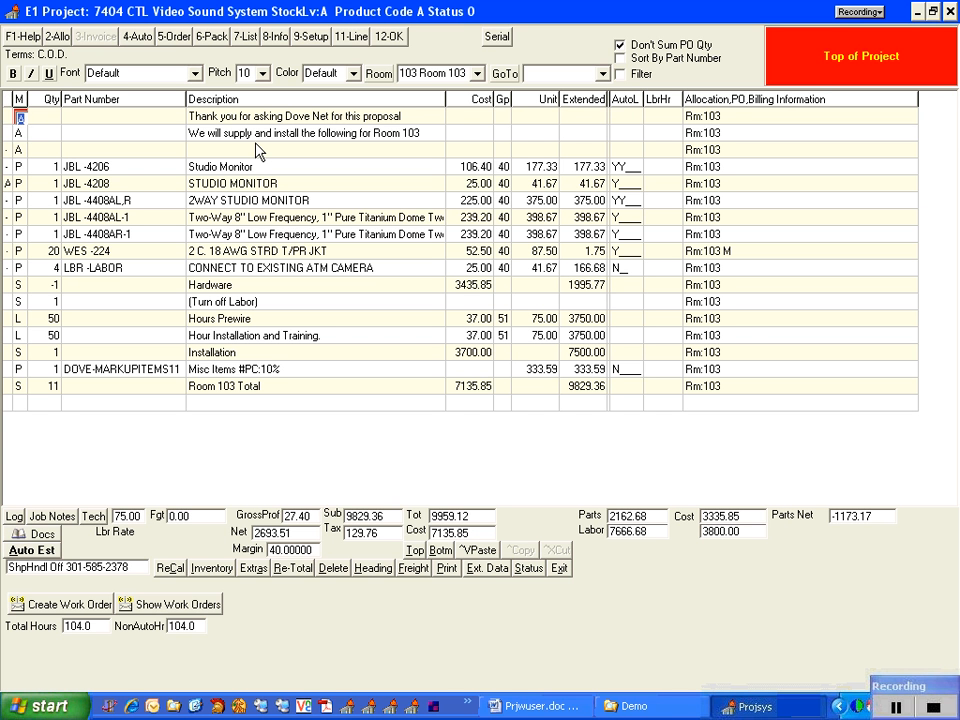
pyautogui.press('Down')
pyautogui.press('Down')
# Examine the remaining part lines and view the subtotal options for the Hardware line's quantity
pyautogui.press('Down')
pyautogui.press('Down')
pyautogui.press('Down')
pyautogui.press('Down')
pyautogui.press('Down')
pyautogui.press('Down')
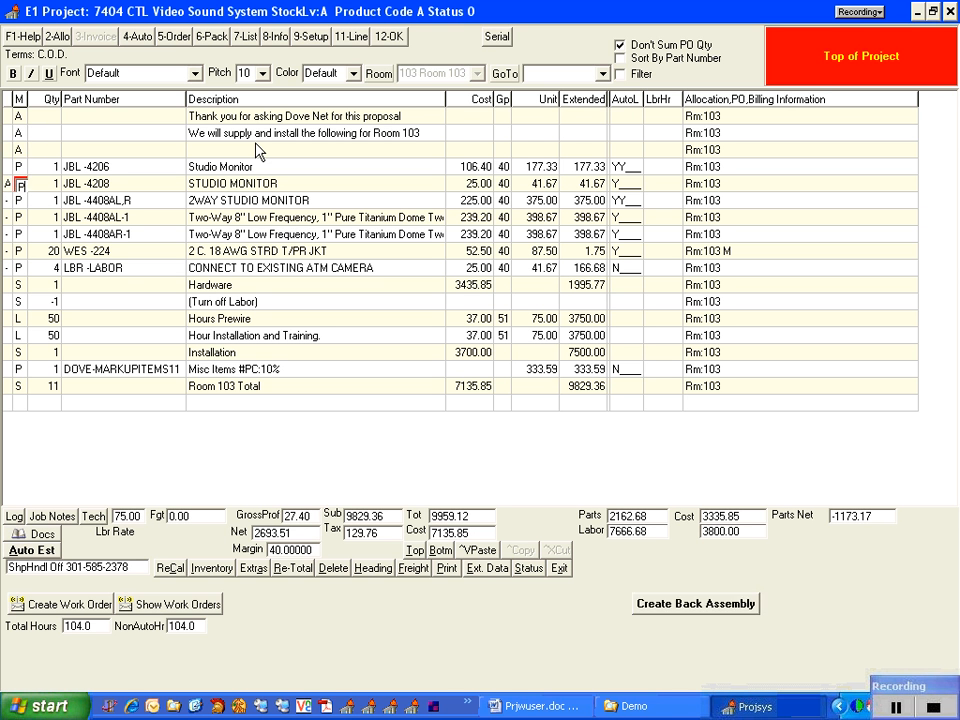
pyautogui.press('Down')
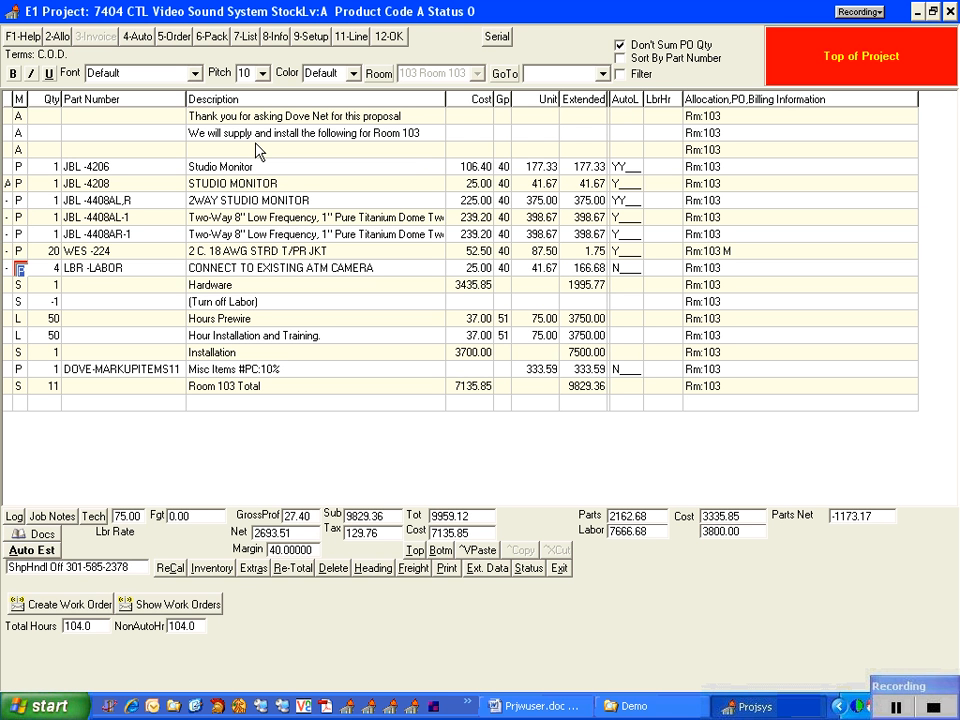
pyautogui.press('Down')
pyautogui.press('Down')
pyautogui.press('Up')
pyautogui.press('Tab')
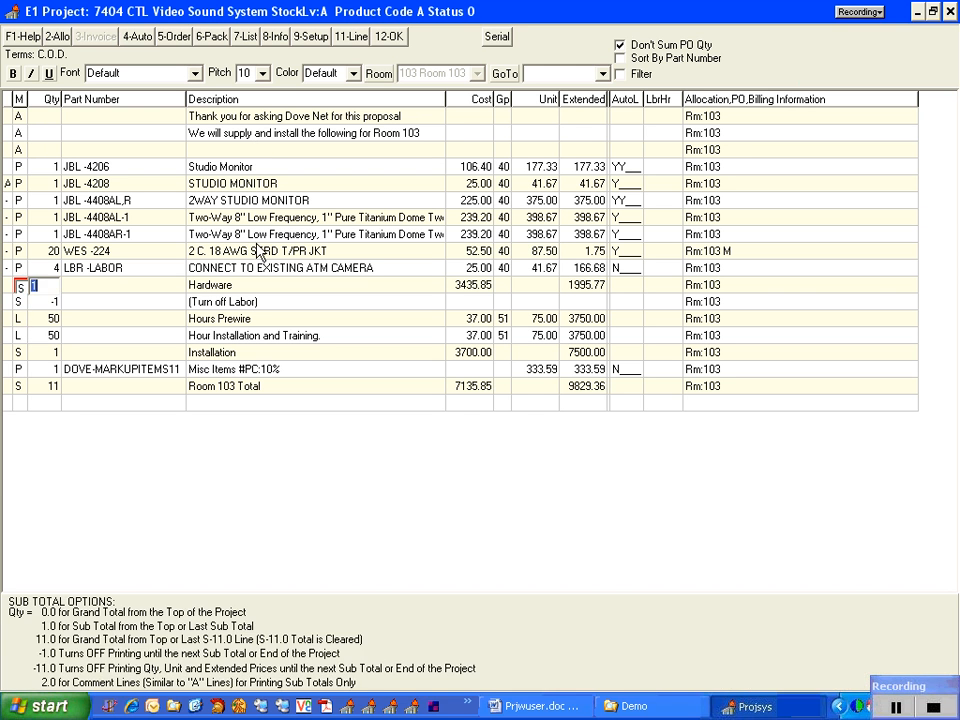
pyautogui.press('Return')
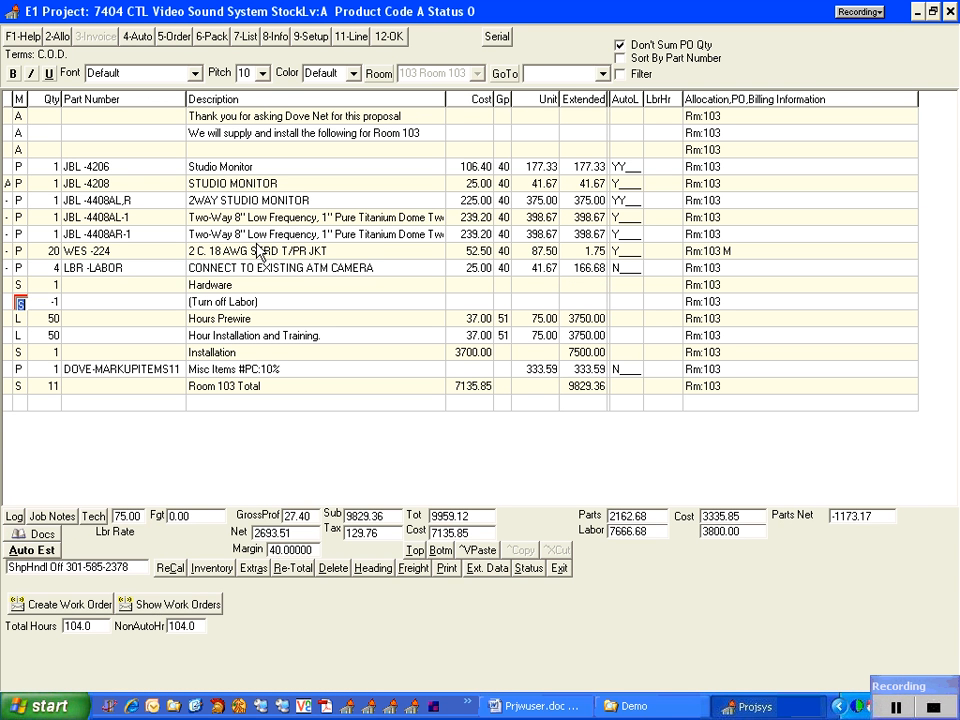
# Review the labor and installation lines and compare the Misc Items unit price with the project's parts cost
pyautogui.press('Down')
pyautogui.press('Down')
pyautogui.press('Down')
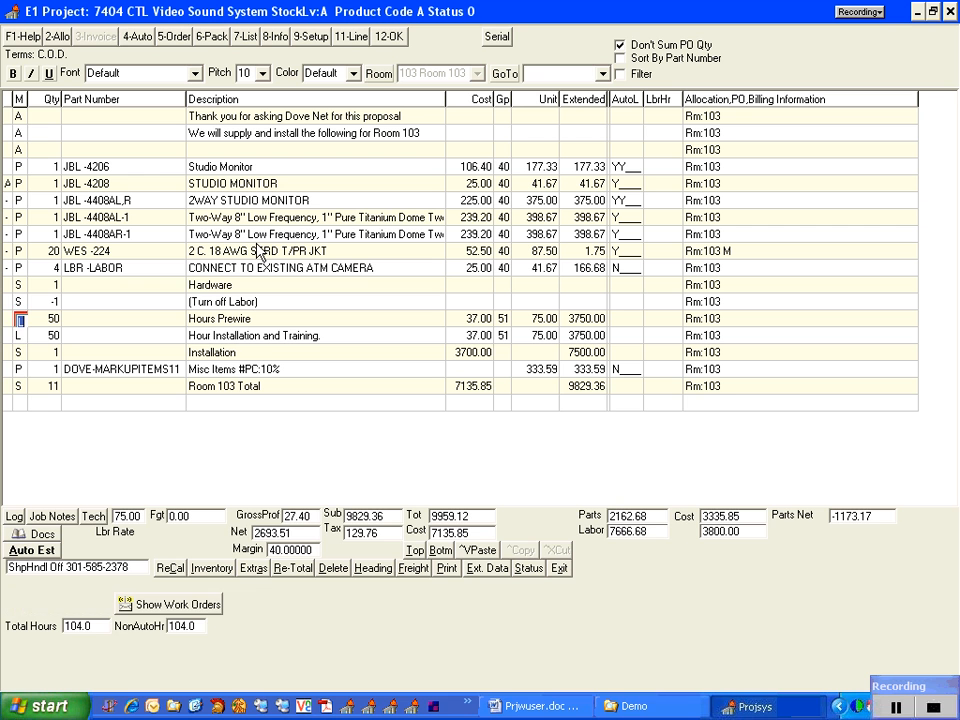
pyautogui.press('Down')
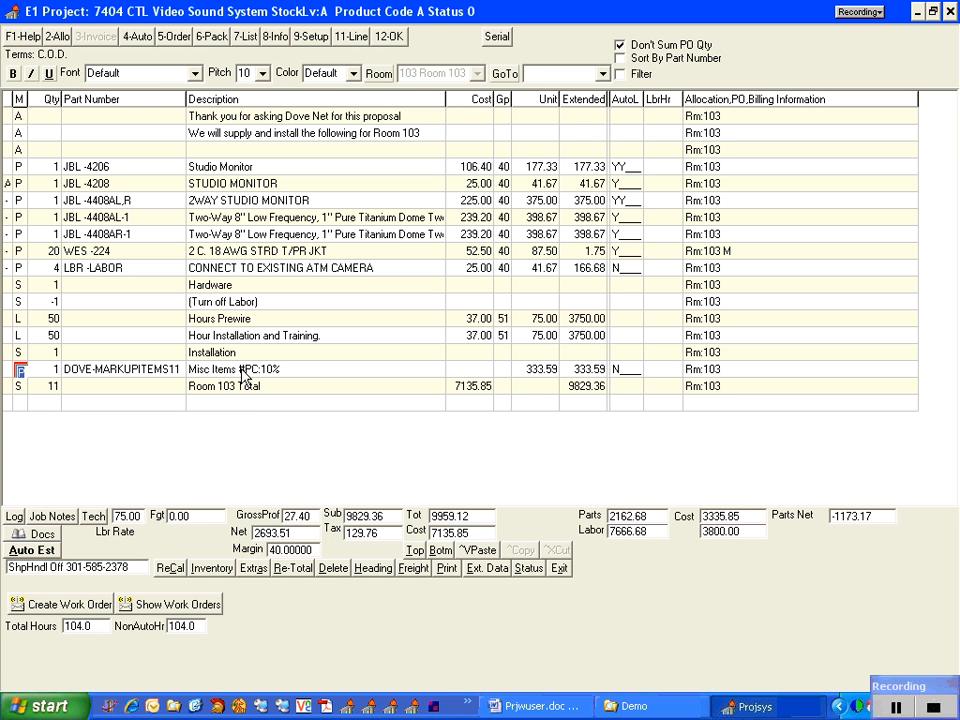
pyautogui.click(541, 374)
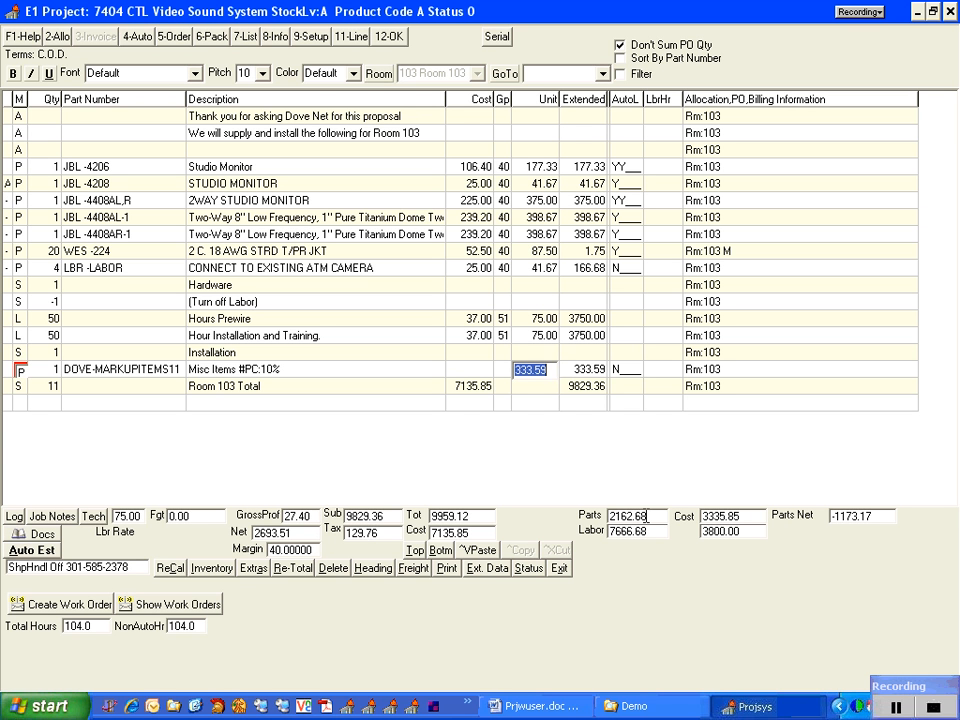
pyautogui.click(733, 517)
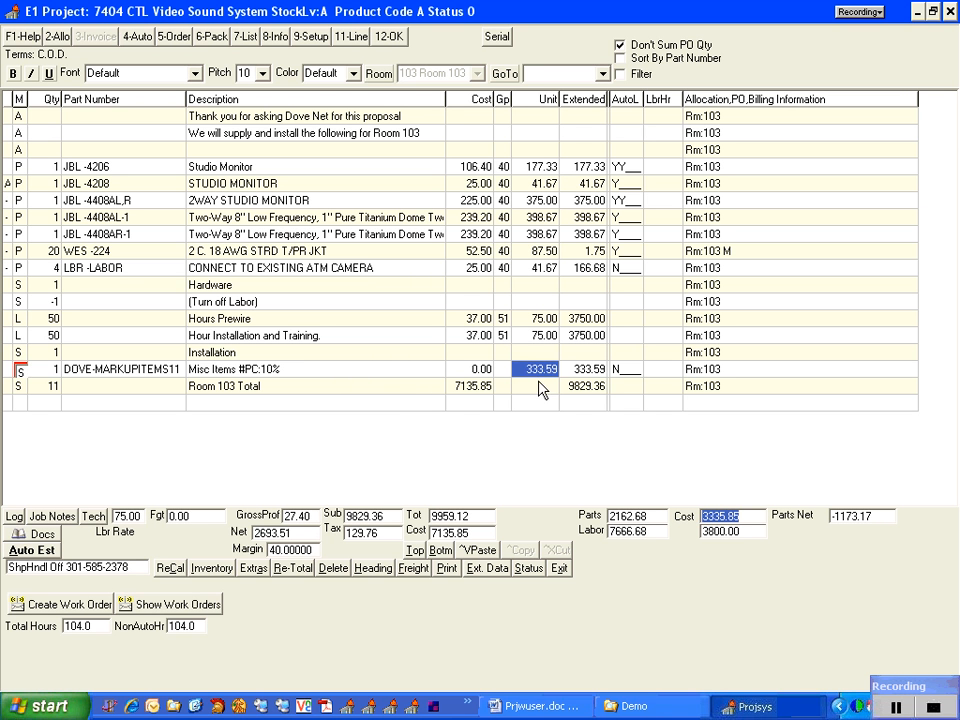
# Set the Misc Items line's type to P and re-total the project
pyautogui.click(16, 372)
pyautogui.write('p')
pyautogui.click(20, 388)
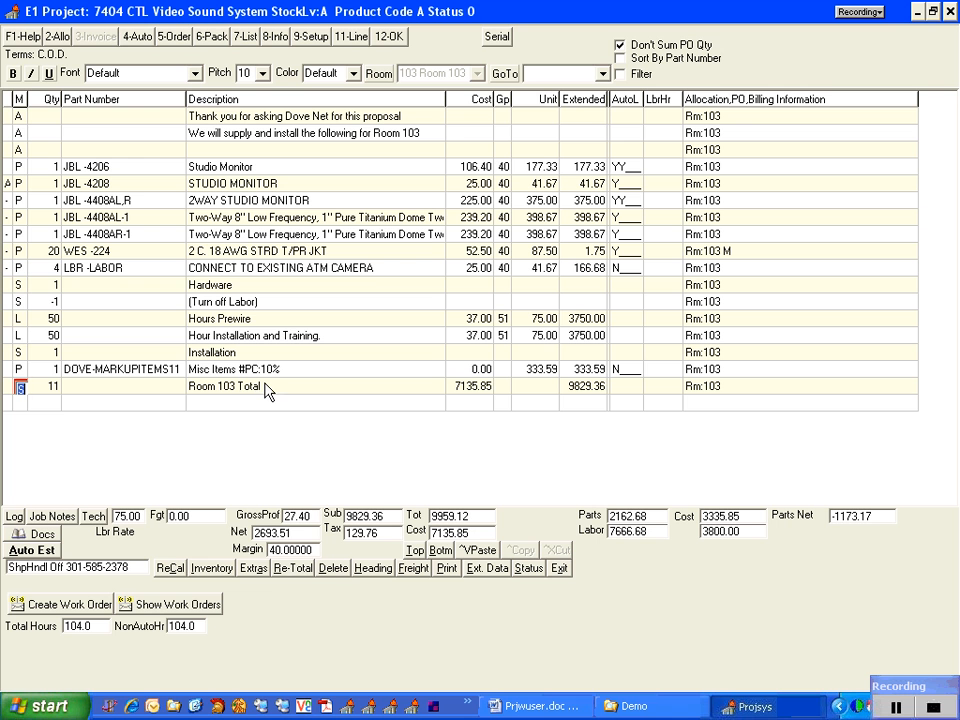
pyautogui.click(282, 568)
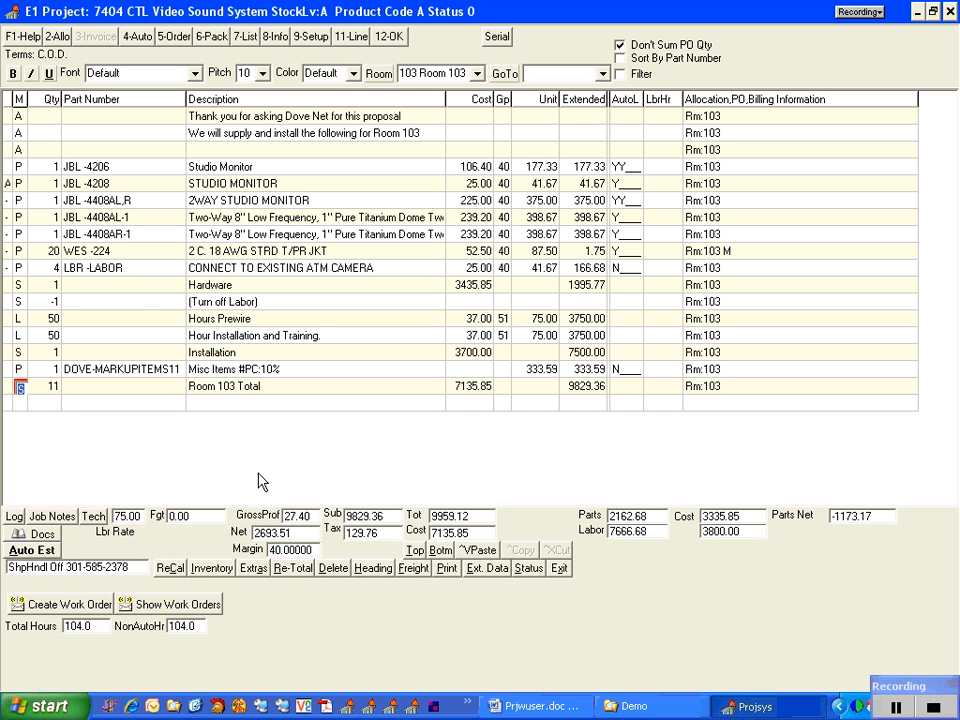
# Add a blank comment line assigned to Room 104 below the Room 103 total and insert a Room 104 heading beneath it
pyautogui.click(18, 167)
pyautogui.click(47, 424)
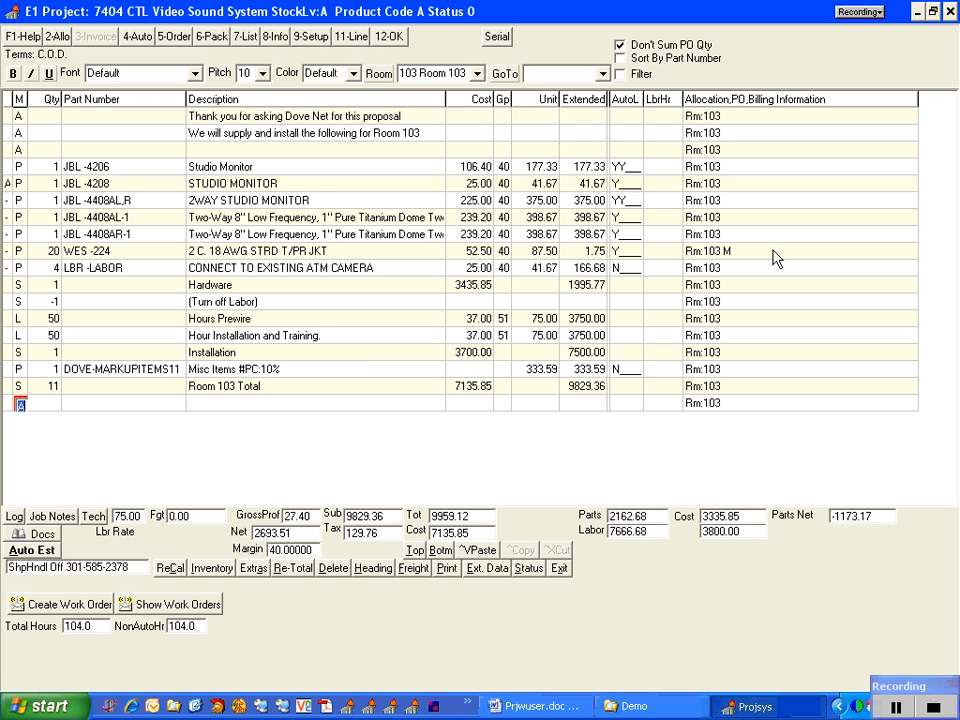
pyautogui.click(477, 74)
pyautogui.click(440, 103)
pyautogui.press('Return')
pyautogui.press('Return')
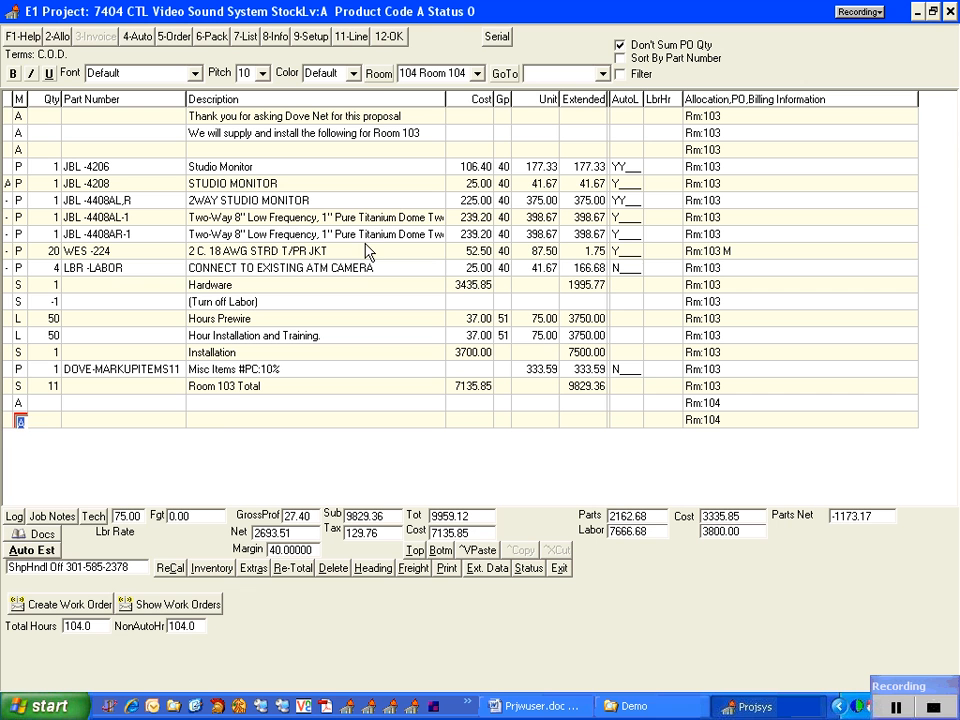
pyautogui.click(380, 76)
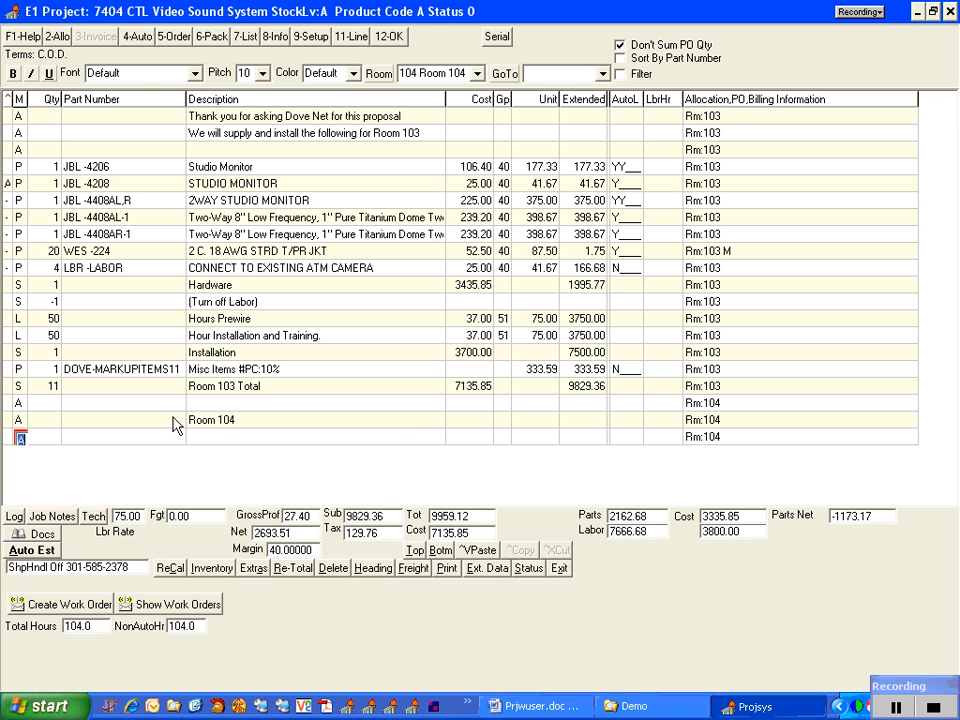
# Insert the Room 103 heading into the blank comment line above the first Studio Monitor part and check its formatting
pyautogui.click(18, 150)
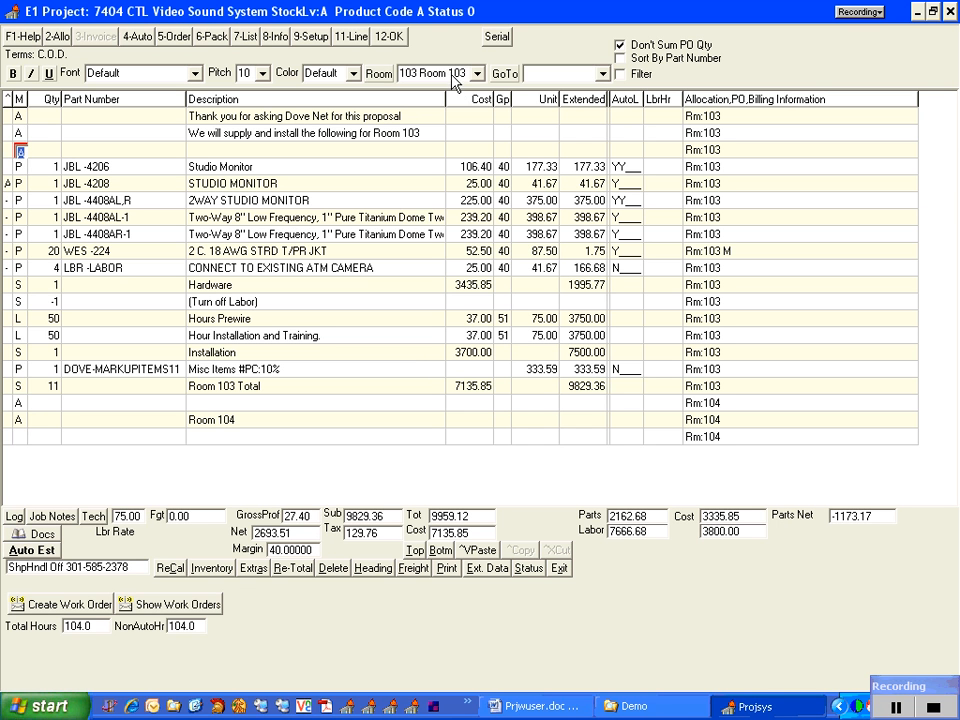
pyautogui.press('Return')
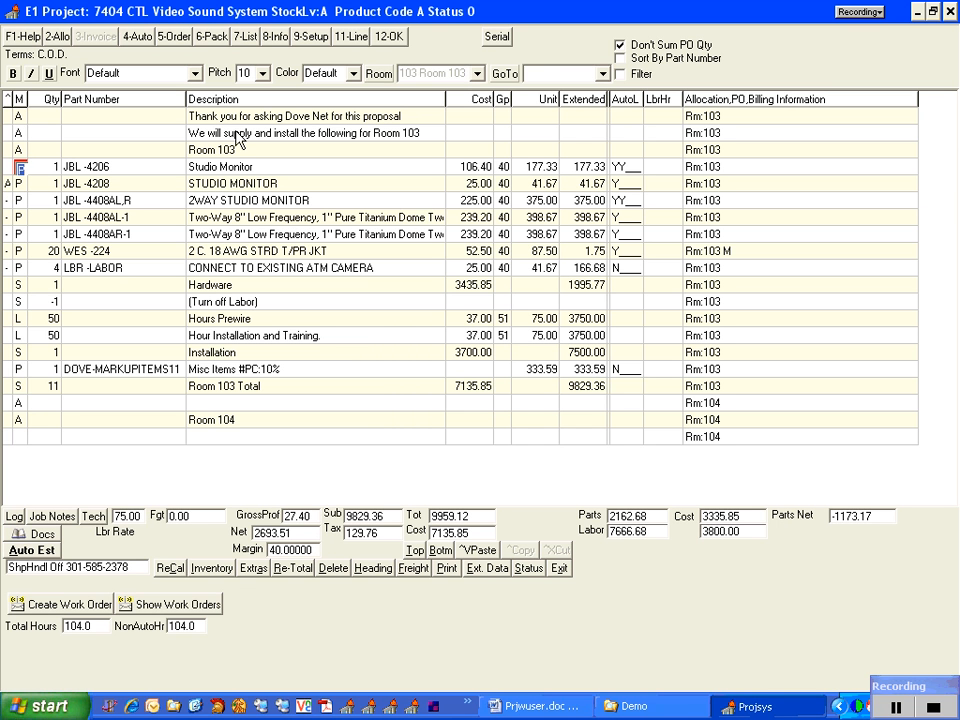
pyautogui.press('Up')
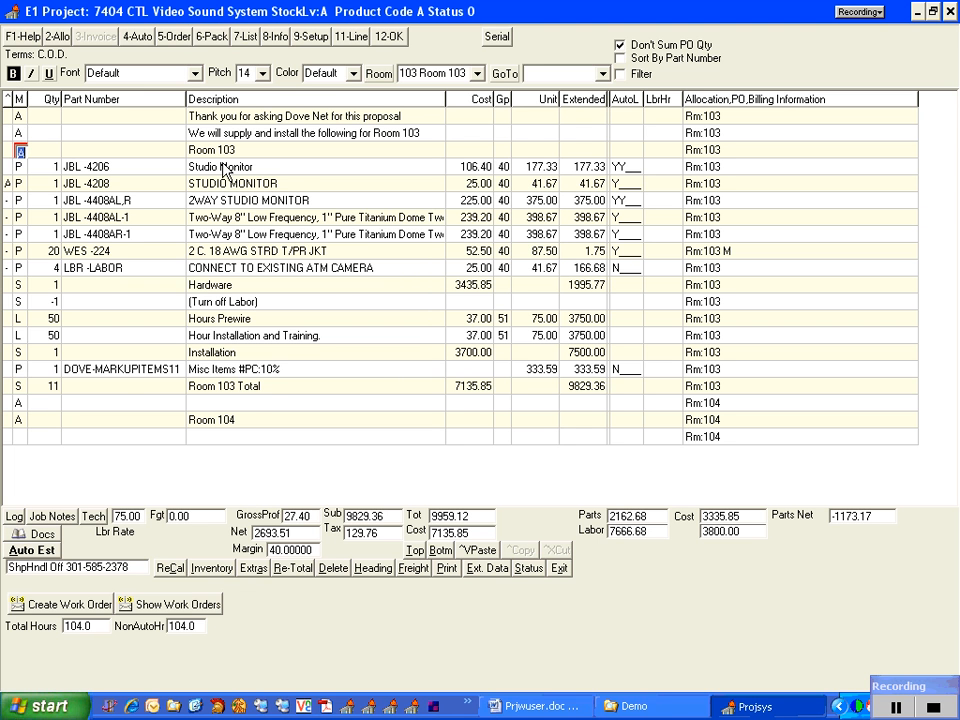
# Insert a blank comment line above the Room 103 heading, and copy the lines from Studio Monitor through Room 103 Total below the Room 104 heading
pyautogui.press('Insert')
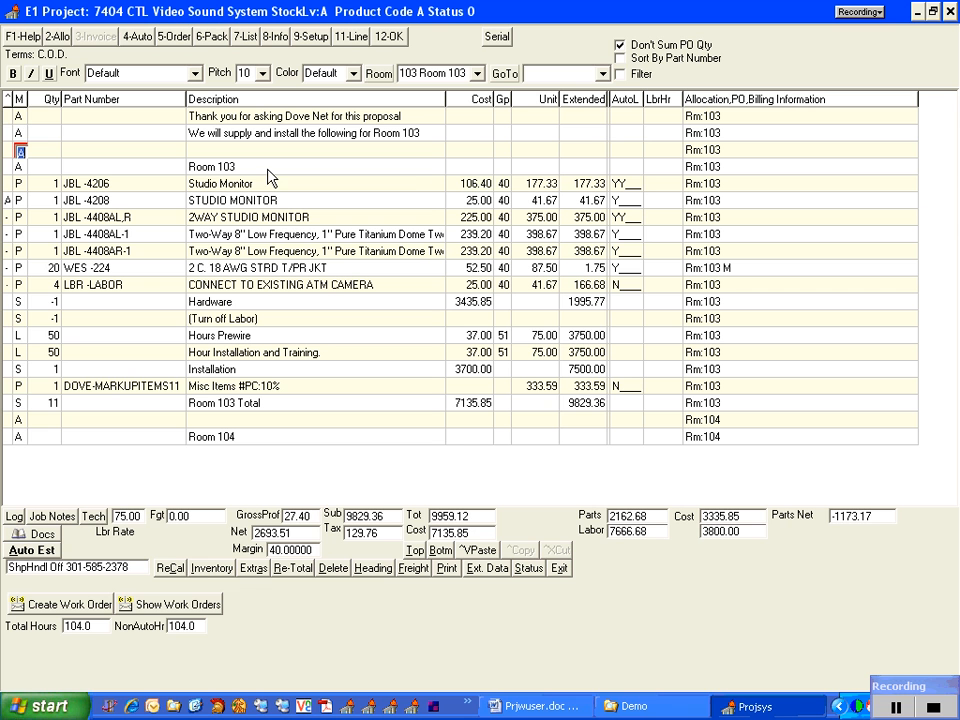
pyautogui.click(7, 116)
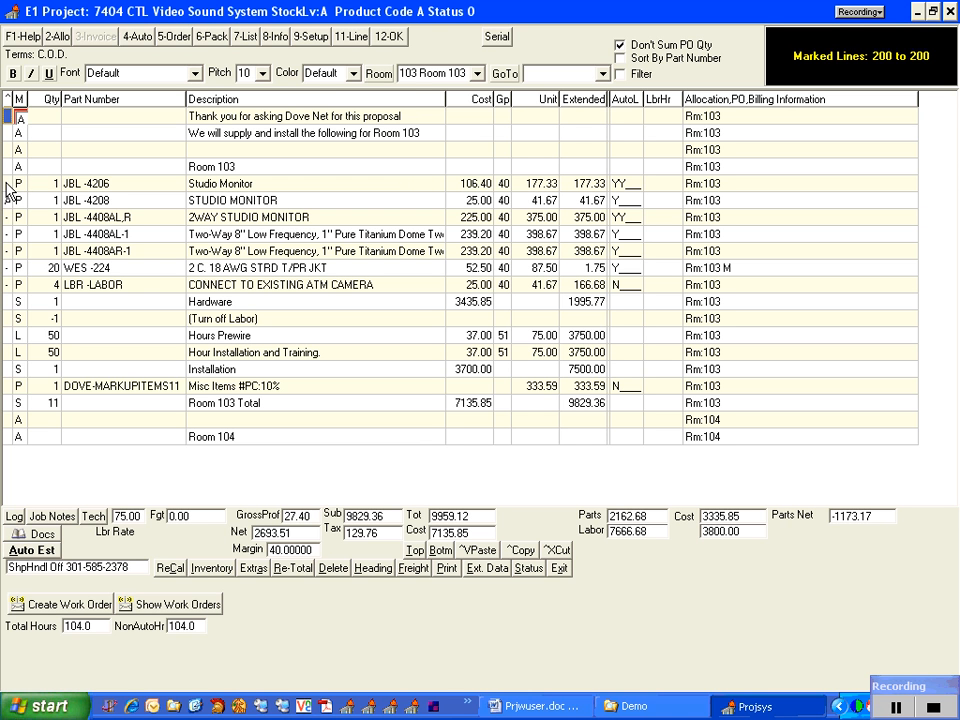
pyautogui.click(7, 184)
pyautogui.click(7, 402)
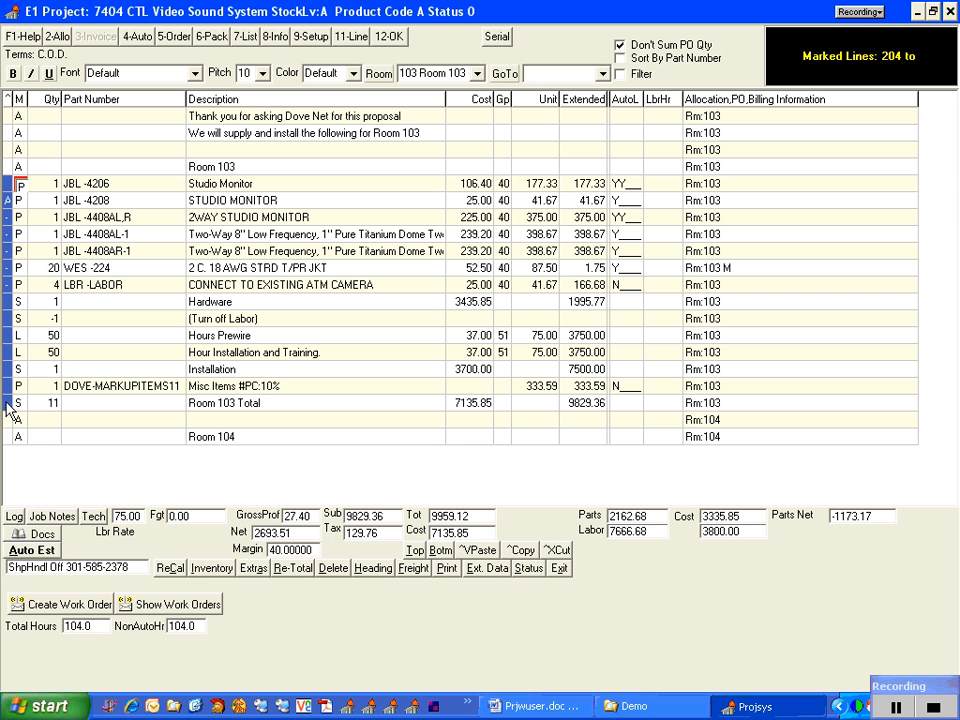
pyautogui.hotkey('ctrl', 'c')
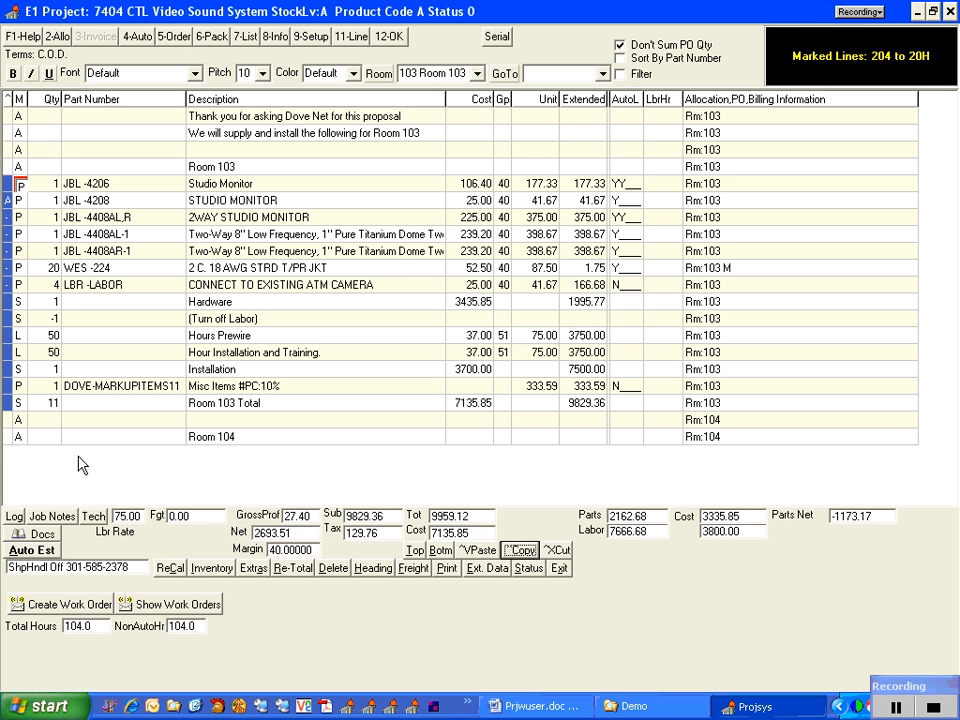
pyautogui.click(7, 436)
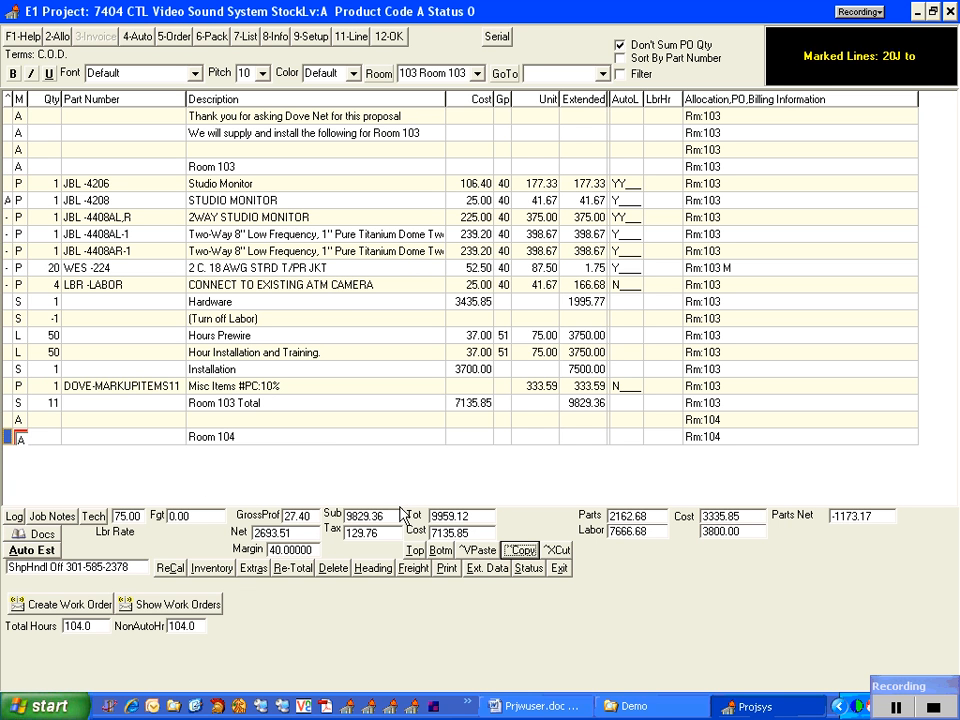
pyautogui.click(478, 550)
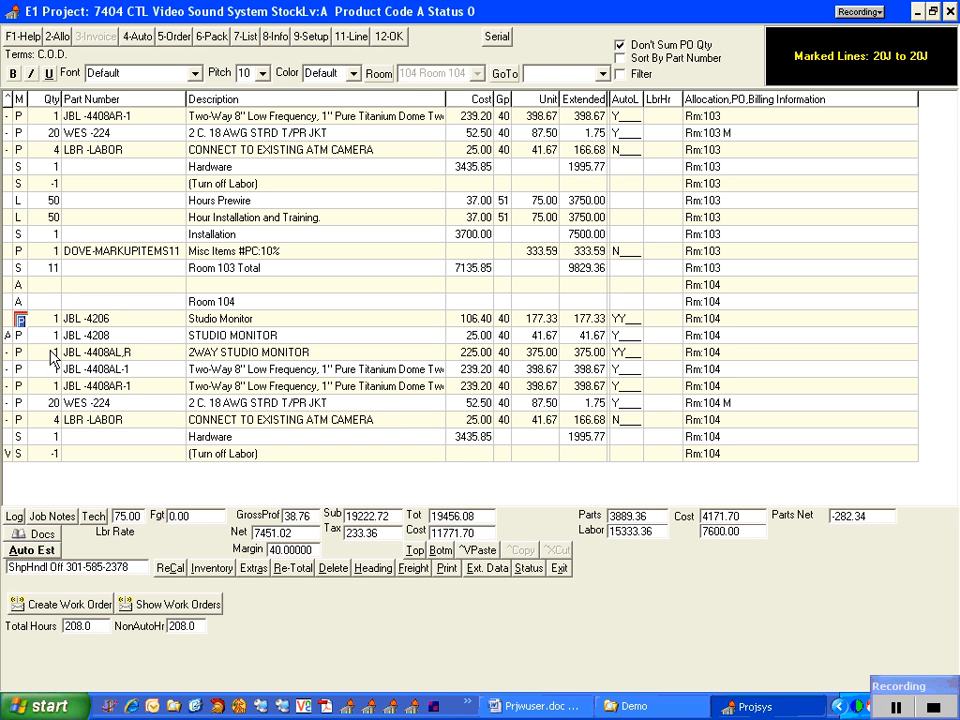
# Set the quantities of the JBL-4408AL,R and JBL-4408AL-1 parts in Room 104 to 2 each
pyautogui.click(52, 357)
pyautogui.write('2')
pyautogui.press('Return')
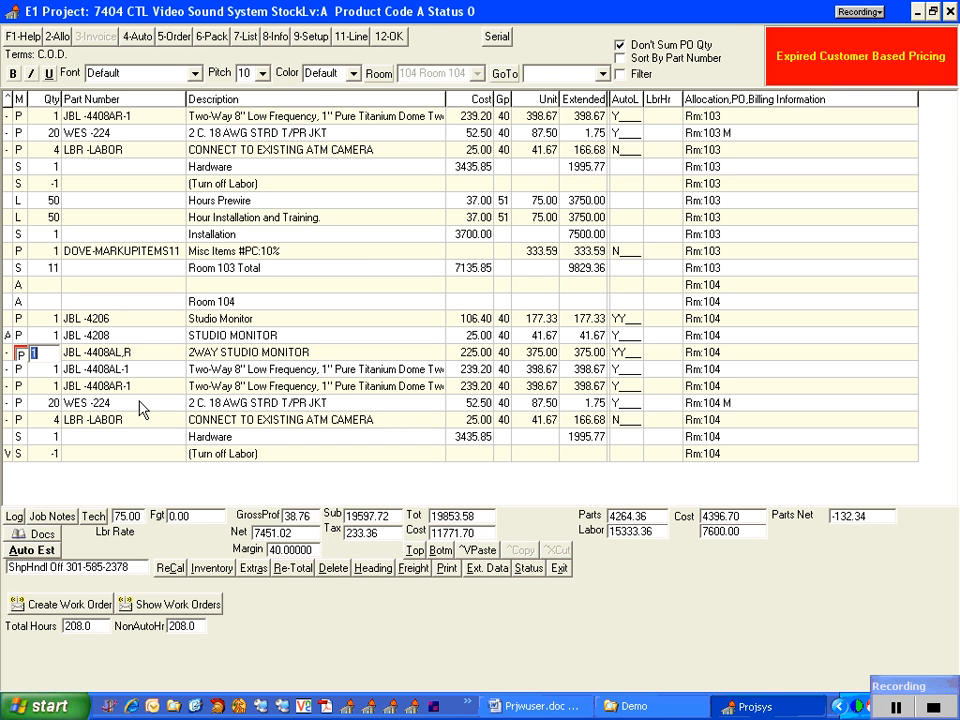
pyautogui.click(54, 370)
pyautogui.write('2')
pyautogui.press('Return')
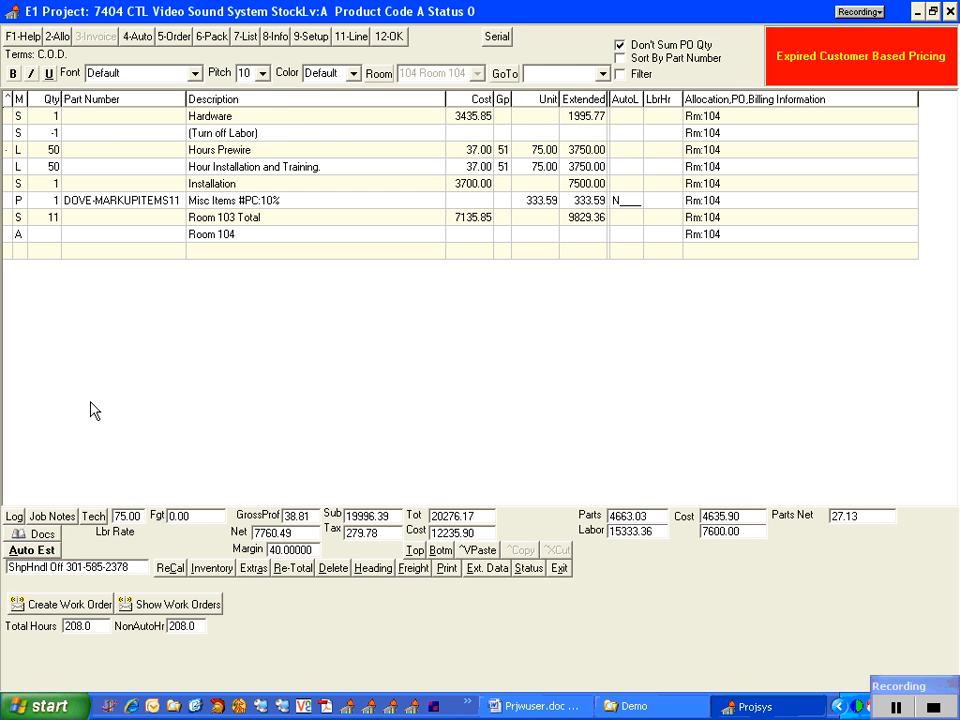
# Delete the extra Room 104 heading at the end of the project and rename the copied total line above it Room 104 Total
pyautogui.hotkey('alt', 'd')
pyautogui.press('Return')
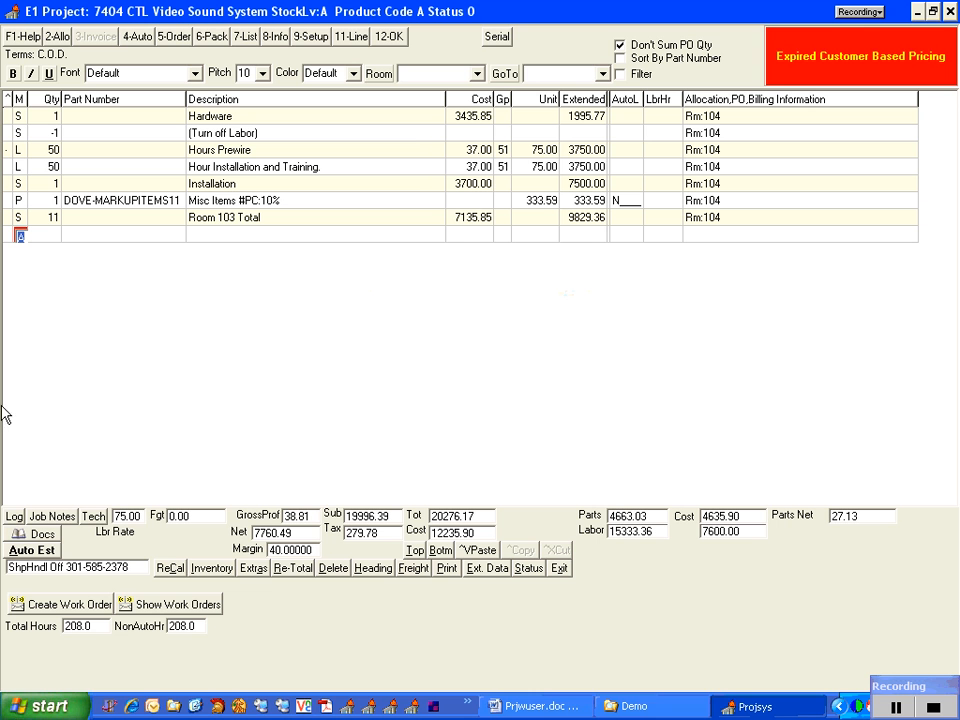
pyautogui.click(237, 222)
pyautogui.click(237, 222)
pyautogui.press('BackSpace')
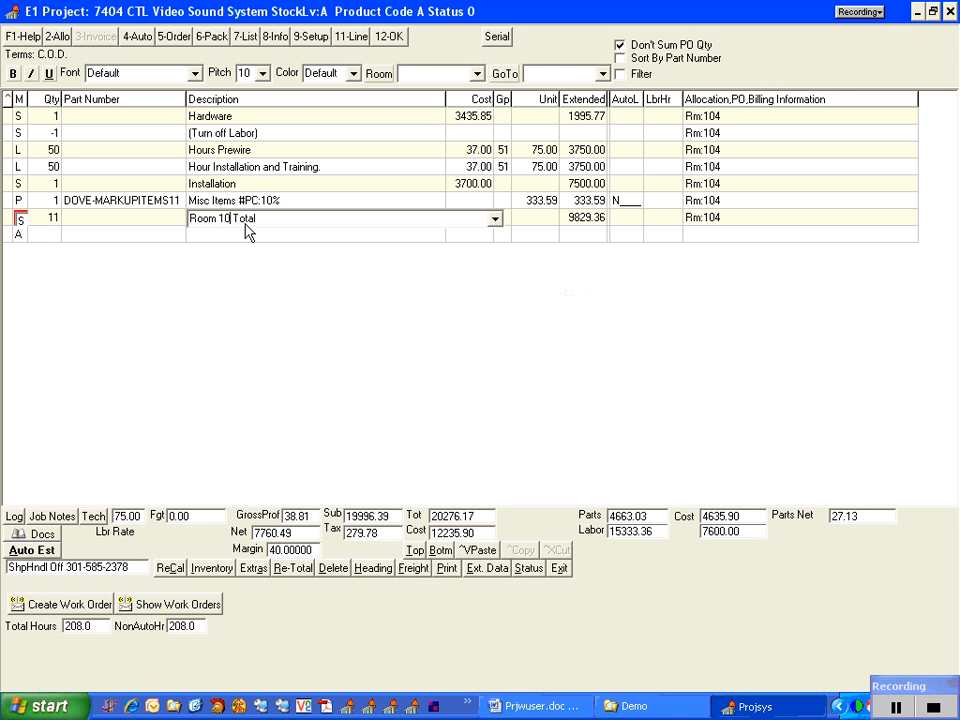
pyautogui.write('4')
pyautogui.press('Return')
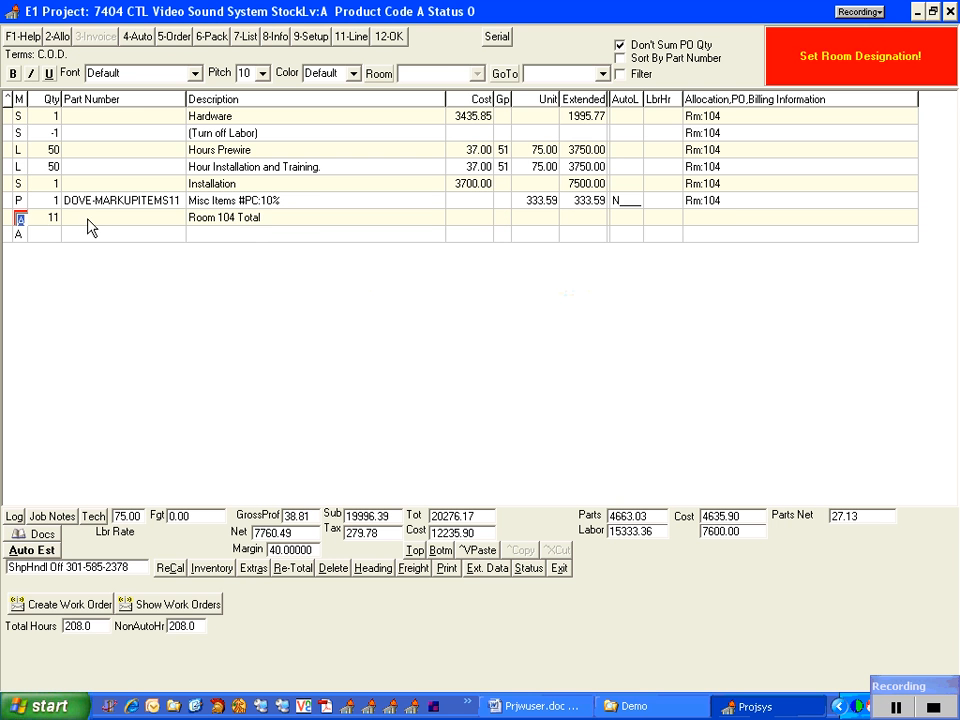
# Return to the start of the project and turn off Auto Estimate in the project toggles
pyautogui.click(19, 116)
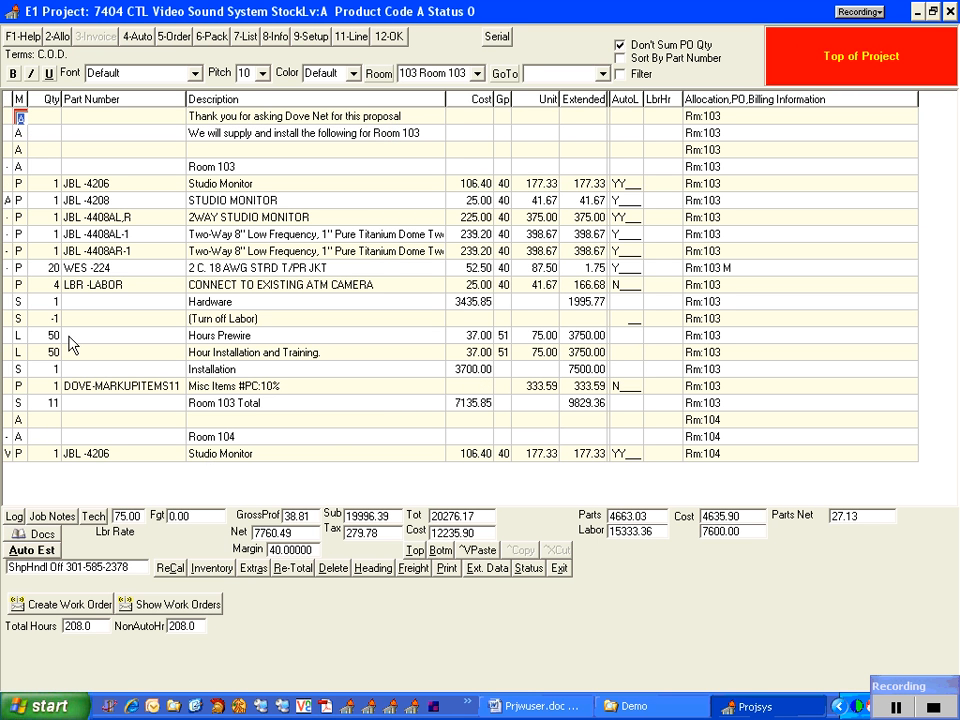
pyautogui.click(385, 572)
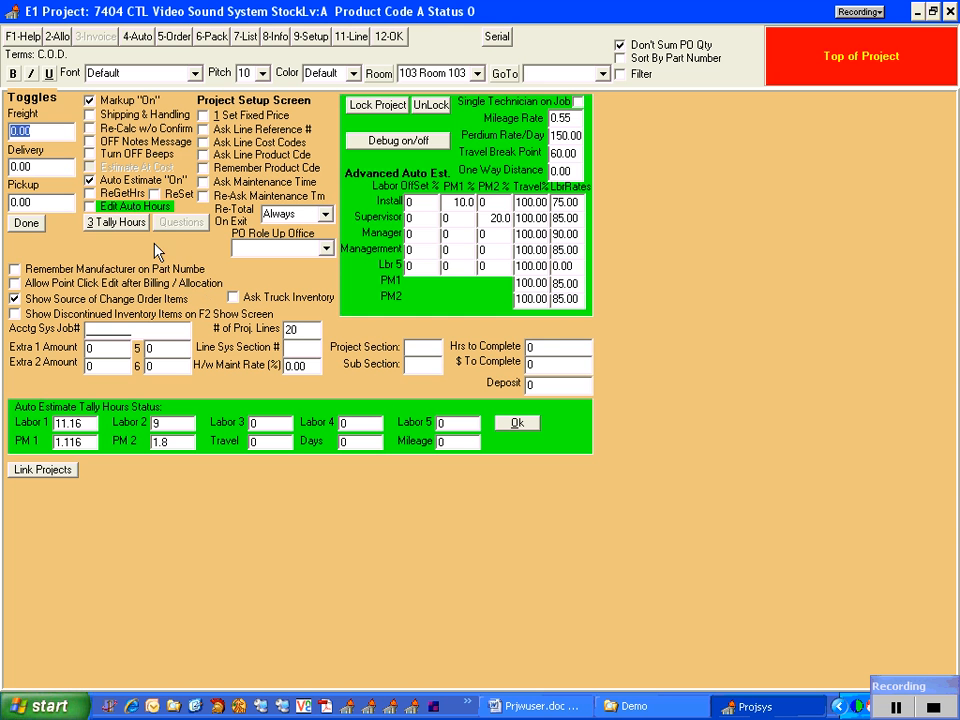
pyautogui.click(93, 181)
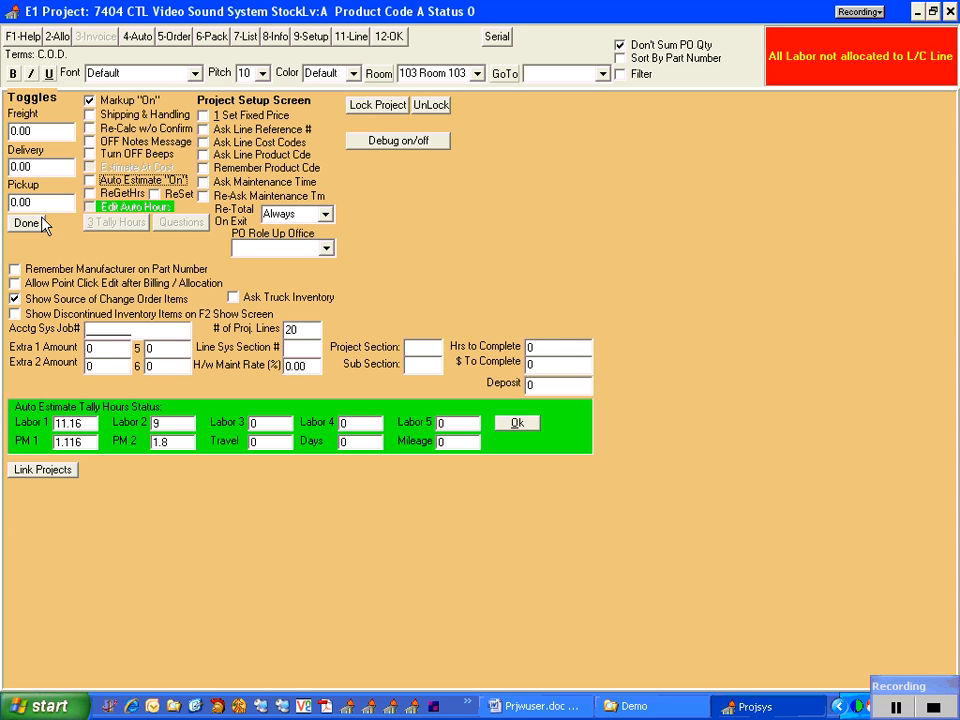
pyautogui.click(40, 222)
# Preview the proposal for the whole project at 100% zoom and compare the Misc Items amounts of Rooms 103 and 104
pyautogui.click(446, 571)
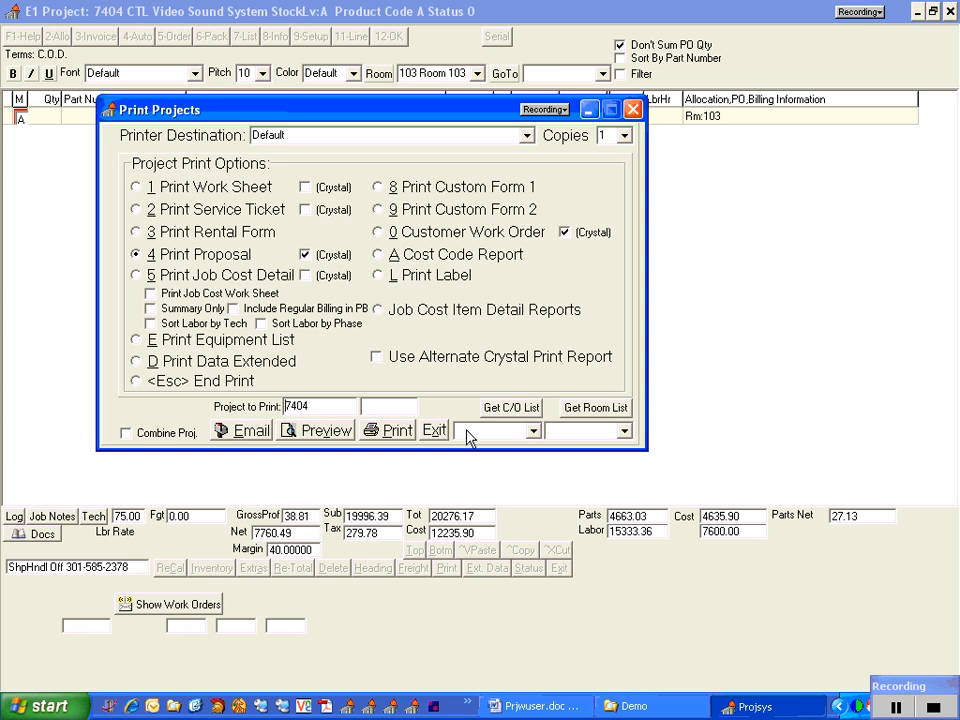
pyautogui.click(310, 443)
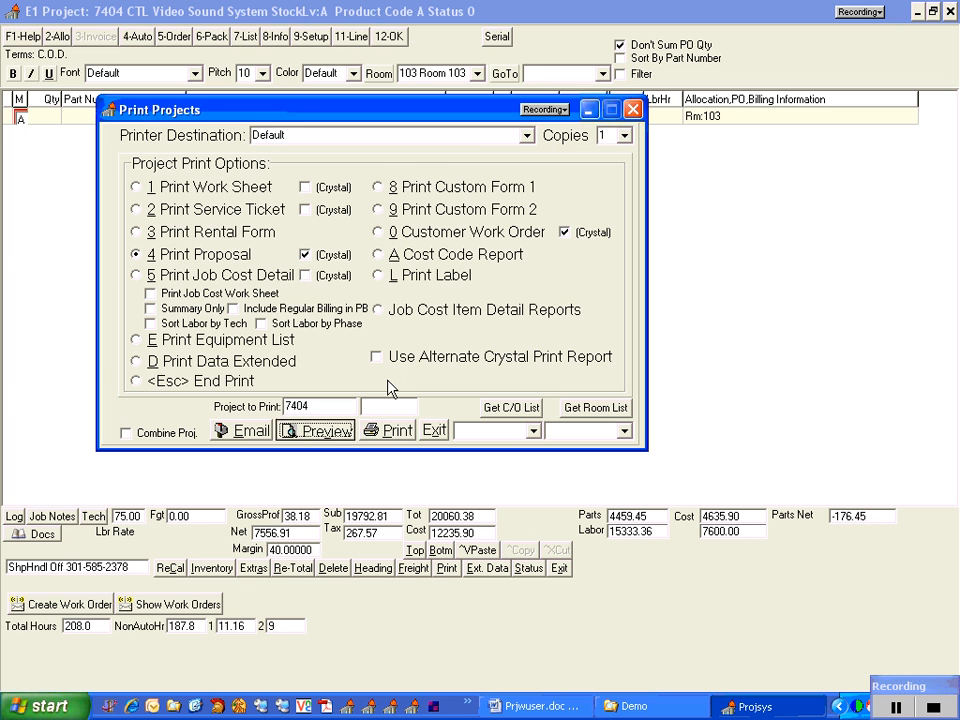
pyautogui.click(450, 370)
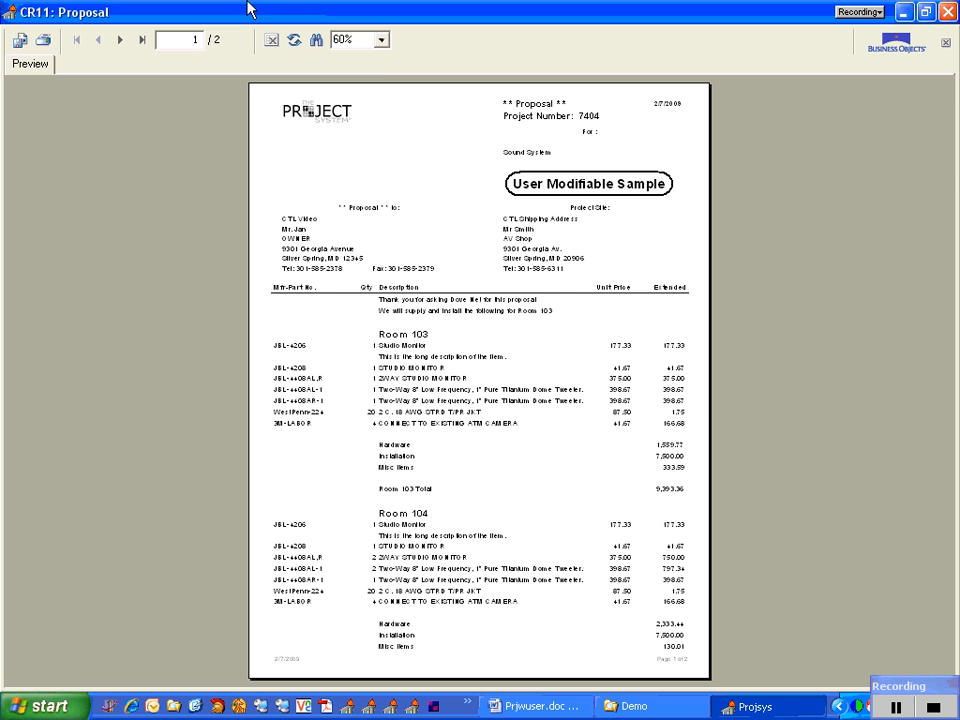
pyautogui.click(381, 40)
pyautogui.click(364, 131)
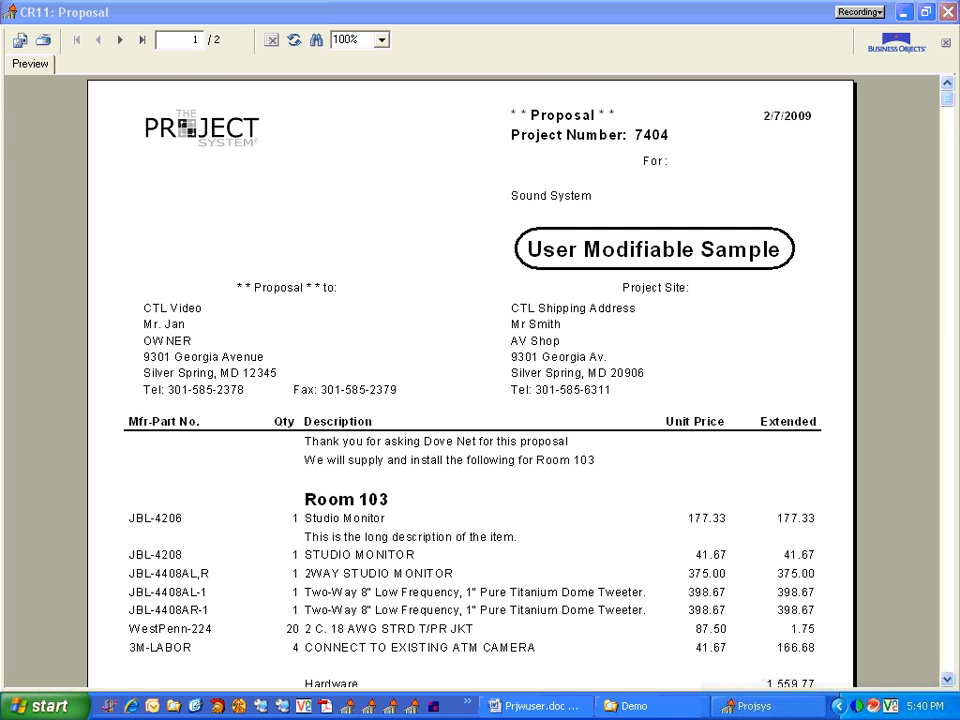
pyautogui.click(947, 680)
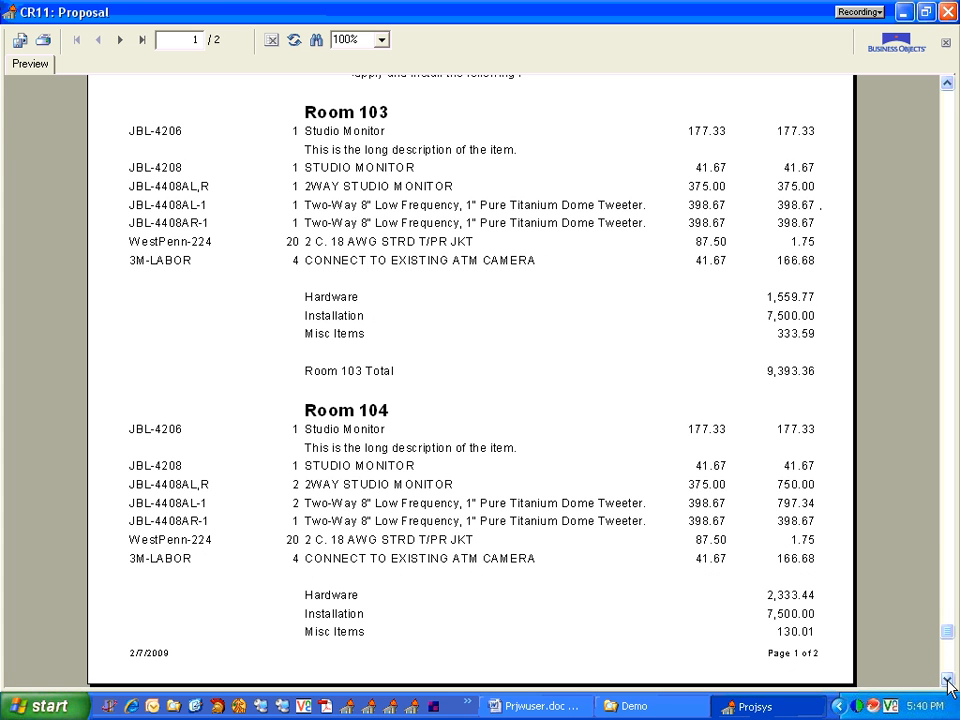
pyautogui.click(947, 680)
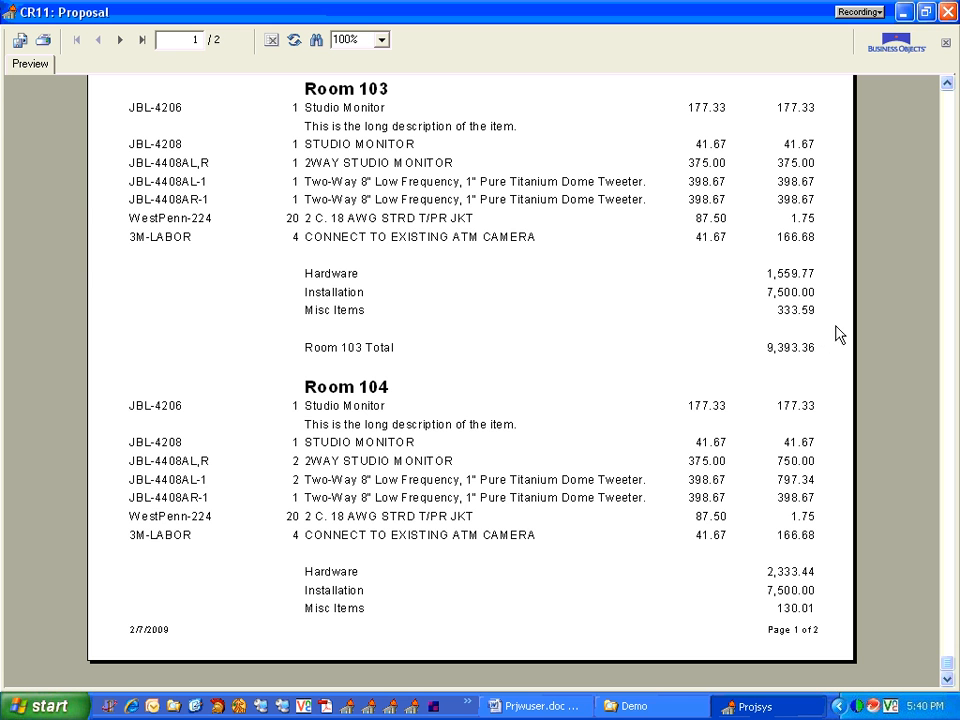
pyautogui.click(346, 312)
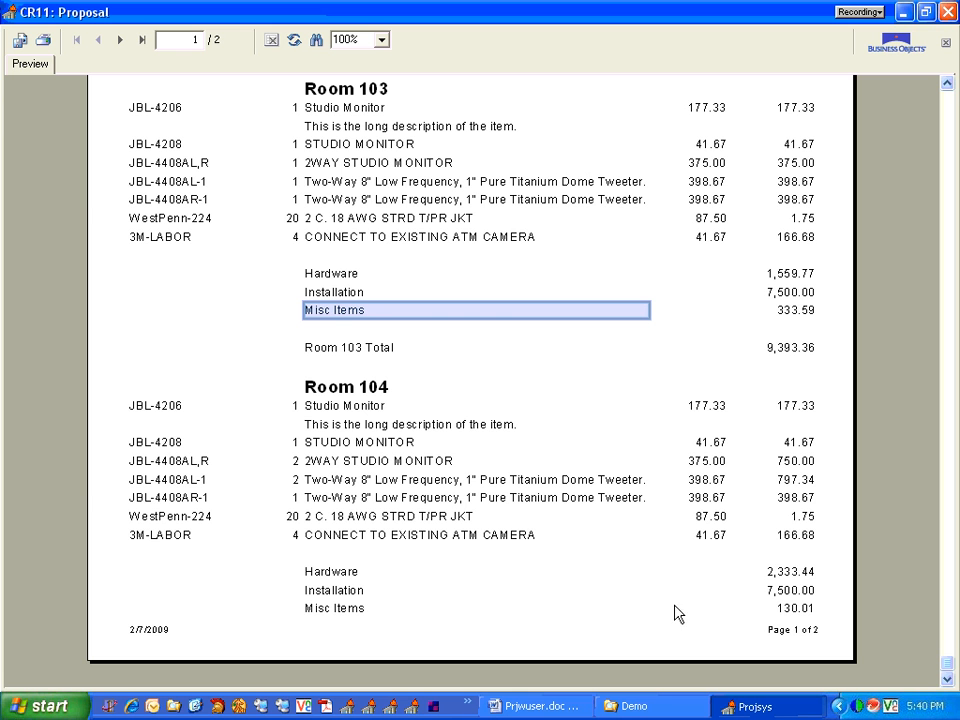
pyautogui.click(793, 609)
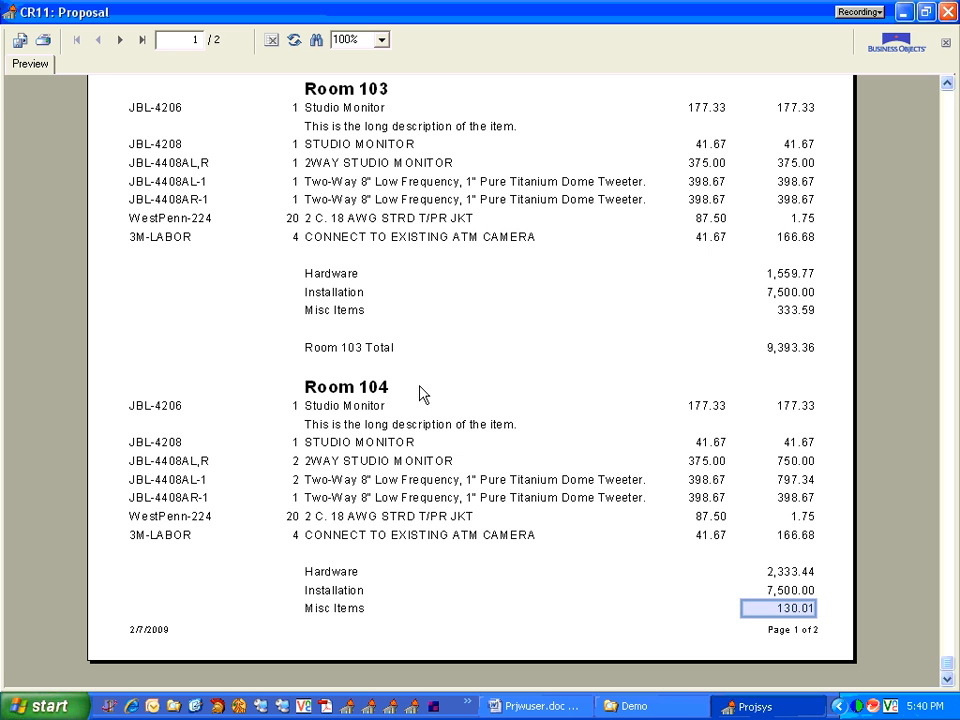
pyautogui.click(947, 13)
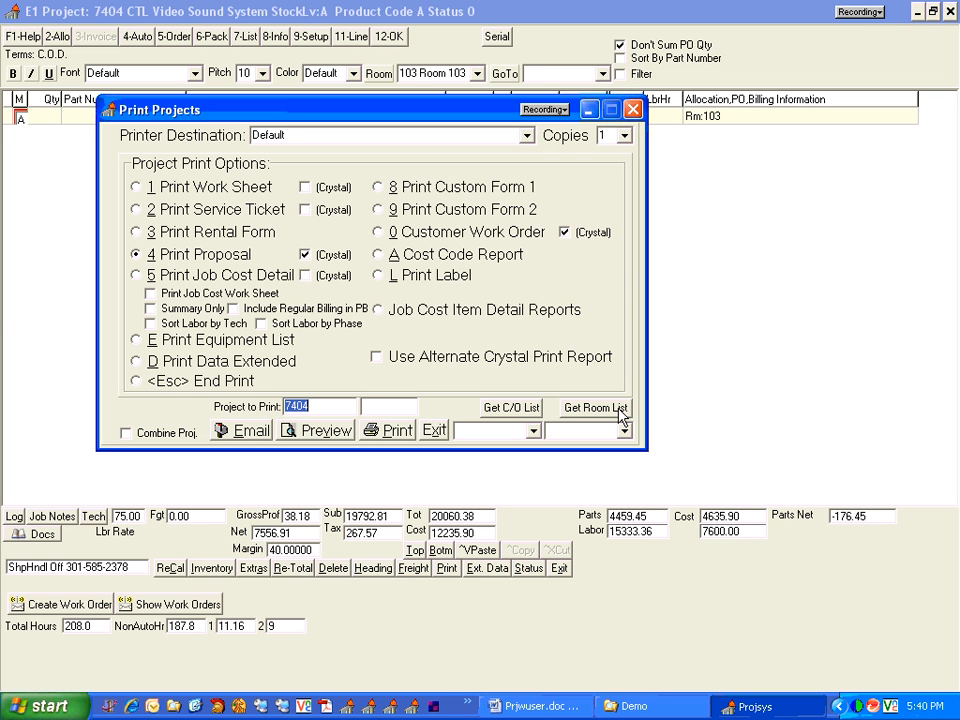
# Preview the proposal for 103 Room 103 only, at 100% zoom, and review its parts, subtotals and room total
pyautogui.click(625, 431)
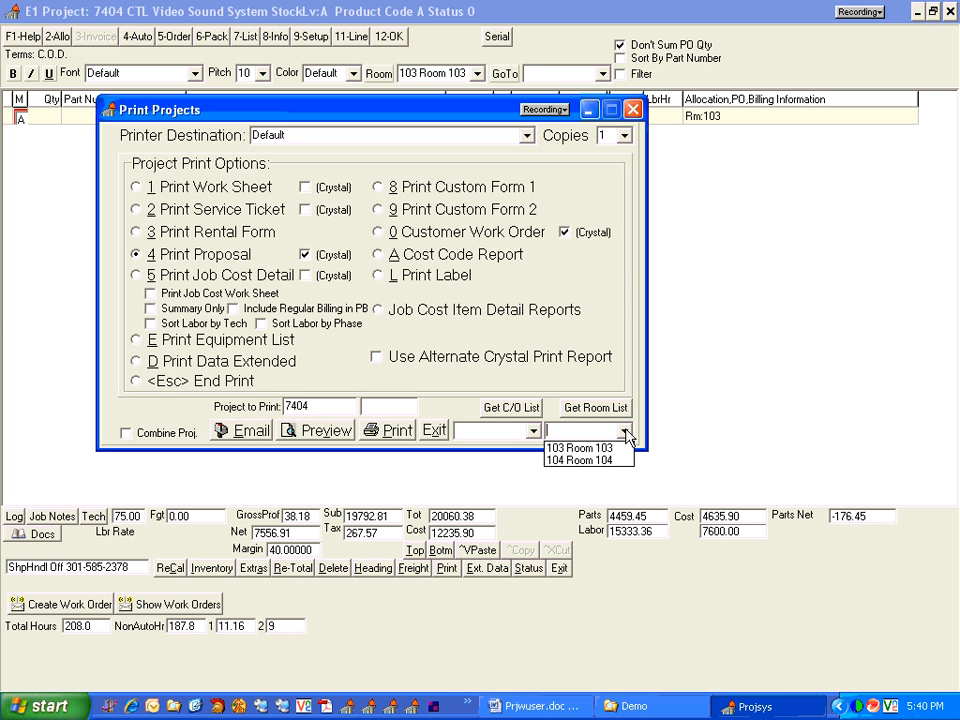
pyautogui.click(575, 448)
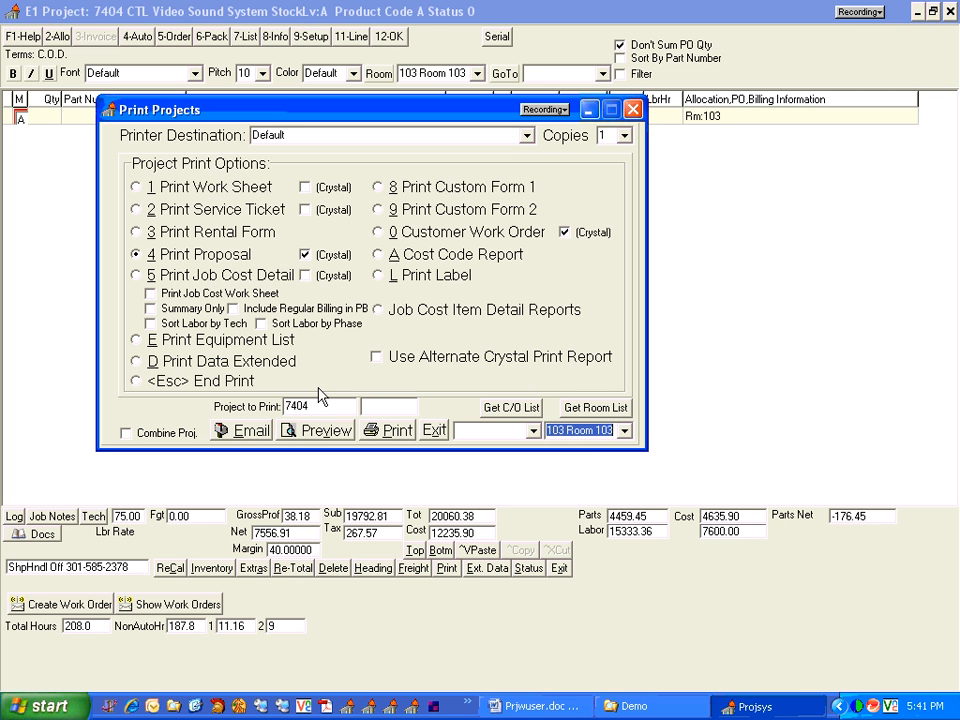
pyautogui.moveTo(564, 427); pyautogui.dragTo(520, 406)
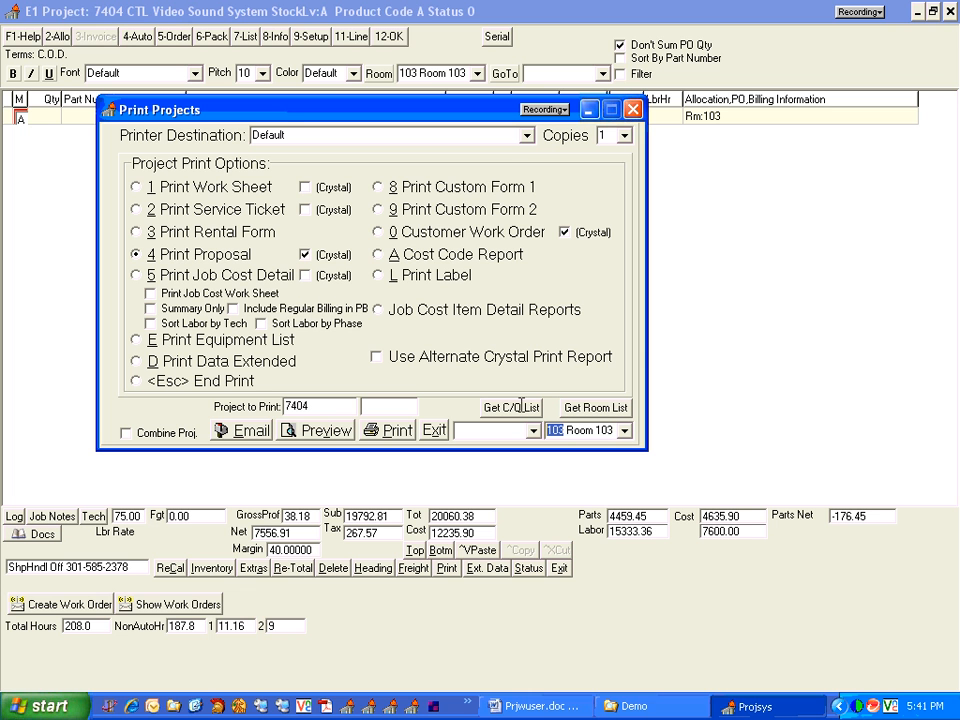
pyautogui.click(325, 430)
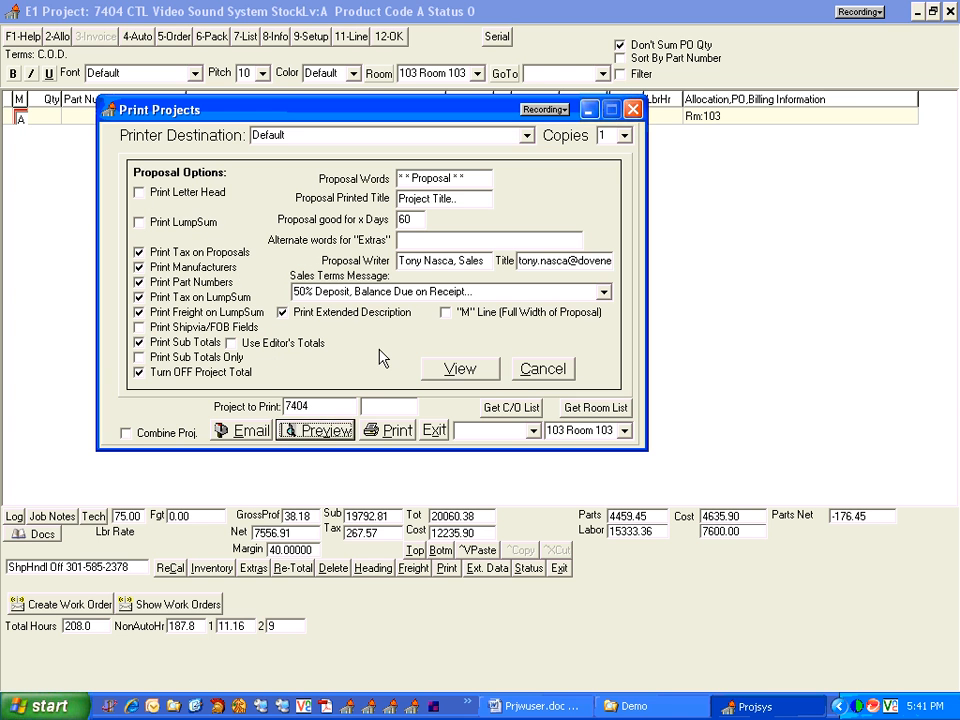
pyautogui.click(458, 369)
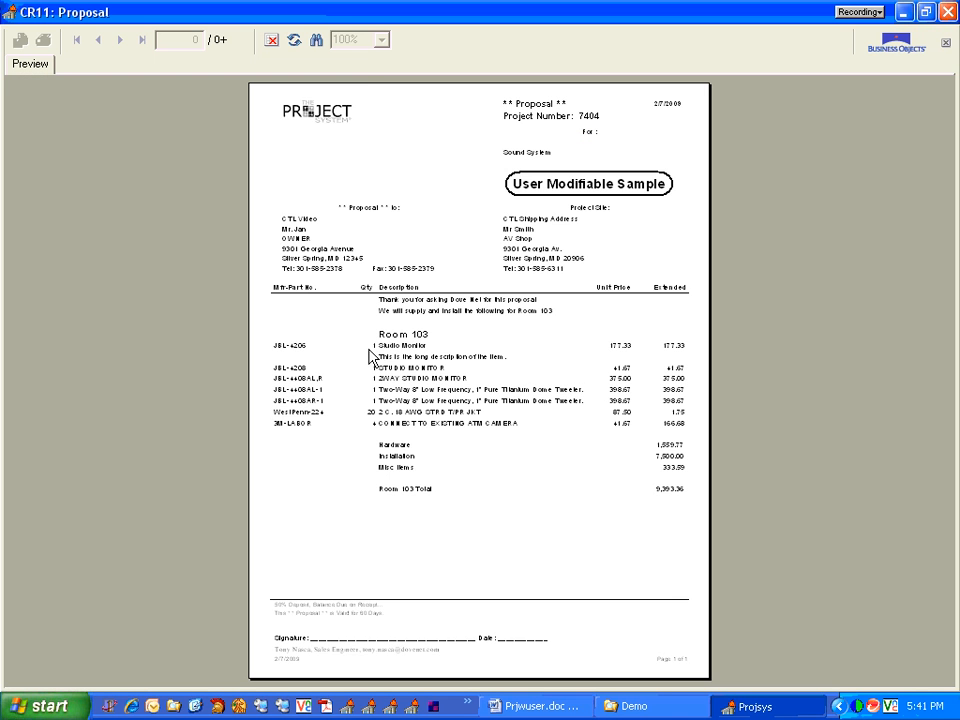
pyautogui.click(380, 40)
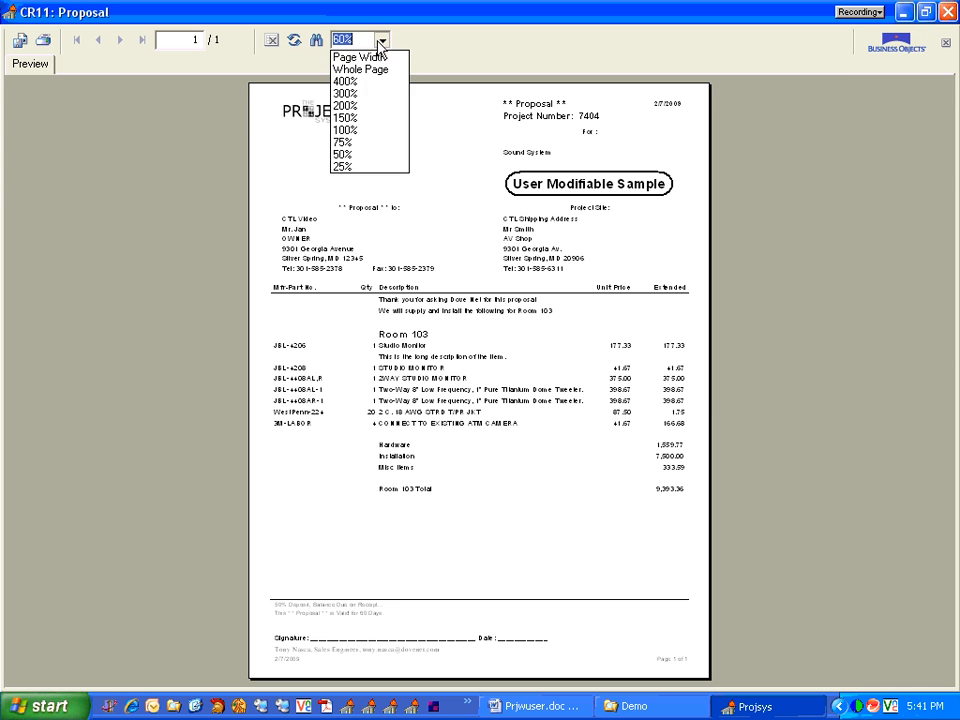
pyautogui.click(366, 131)
pyautogui.moveTo(948, 679); pyautogui.dragTo(948, 680)
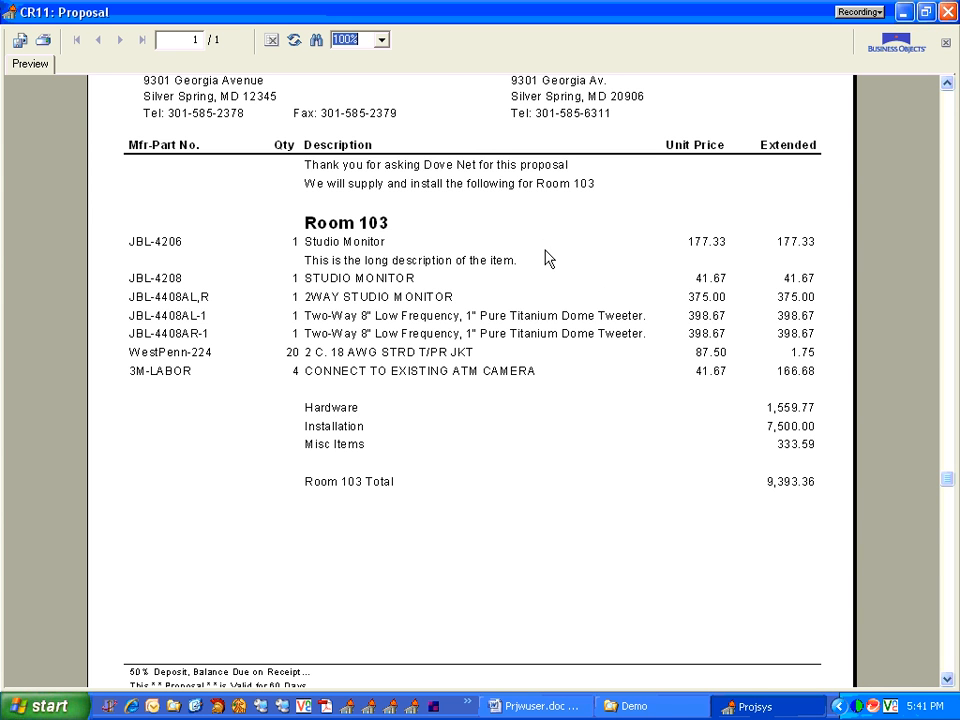
pyautogui.click(946, 12)
# Preview the proposal for 104 Room 104 only, at 100% zoom, and review its lines before closing the report
pyautogui.click(624, 431)
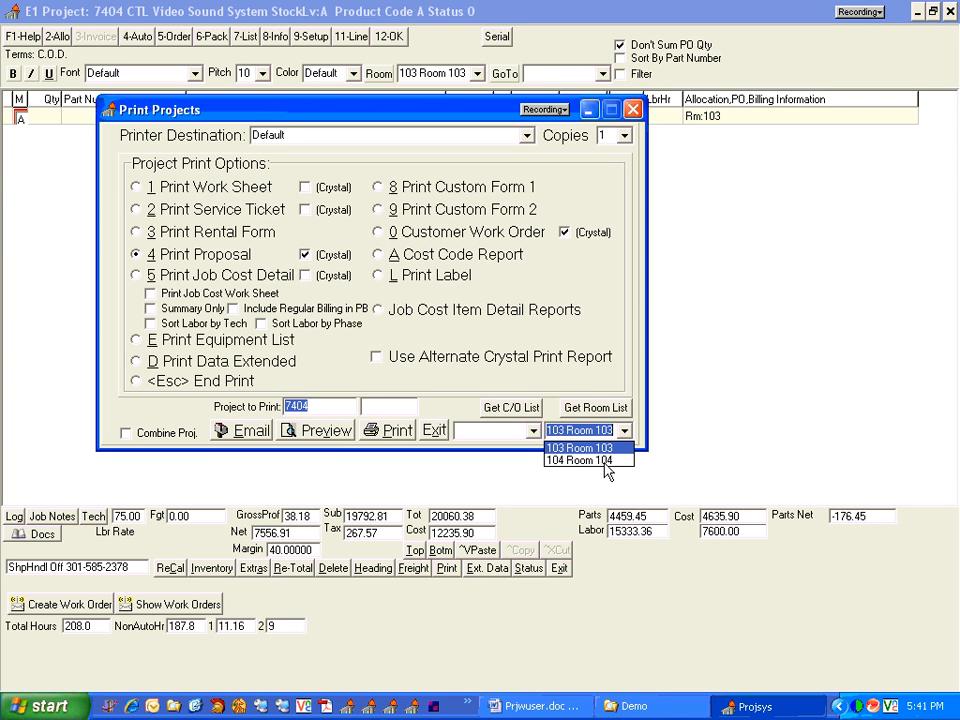
pyautogui.click(580, 521)
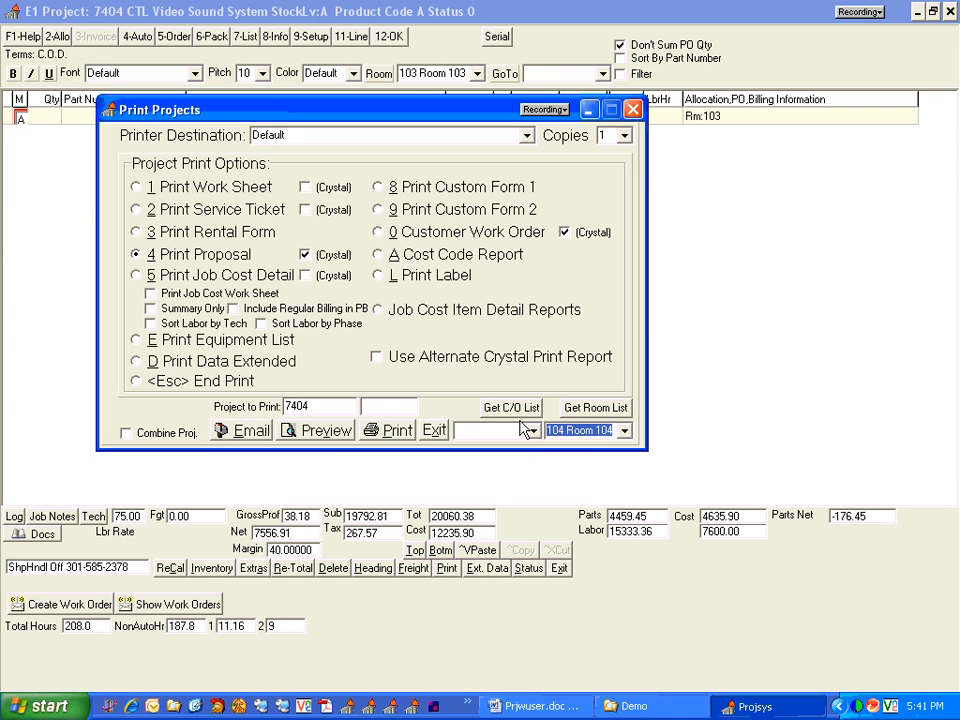
pyautogui.click(390, 430)
pyautogui.click(456, 368)
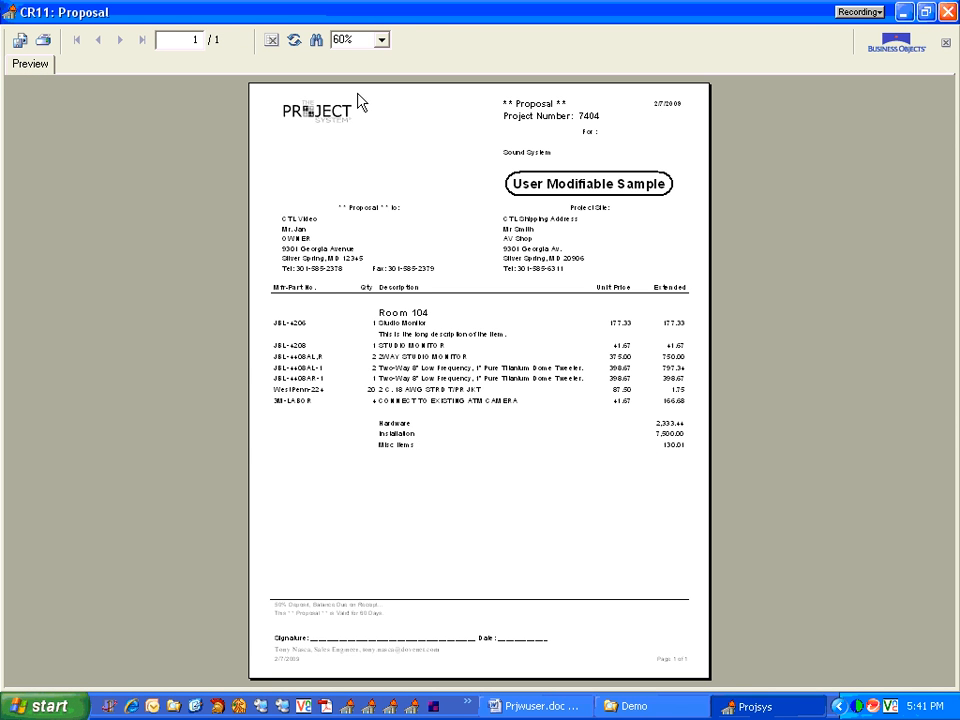
pyautogui.click(381, 40)
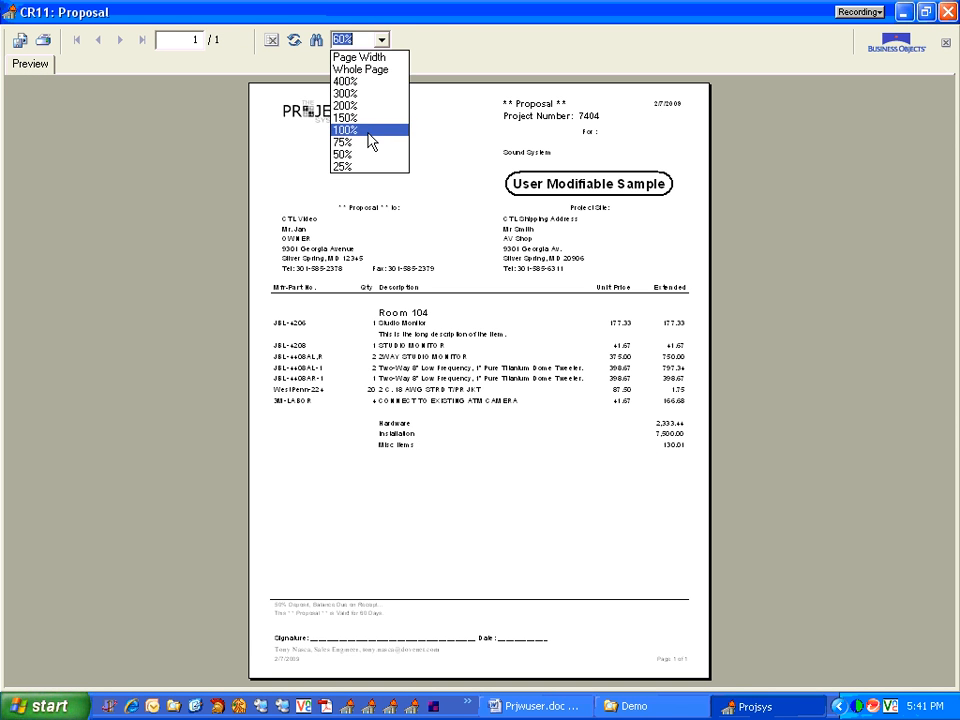
pyautogui.click(366, 128)
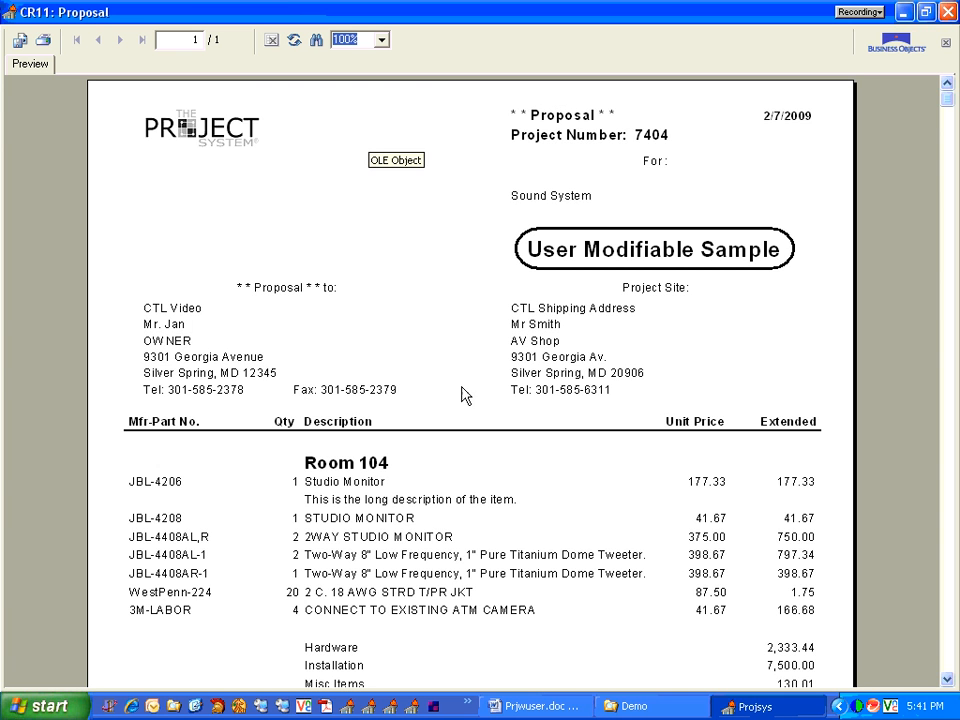
pyautogui.click(946, 11)
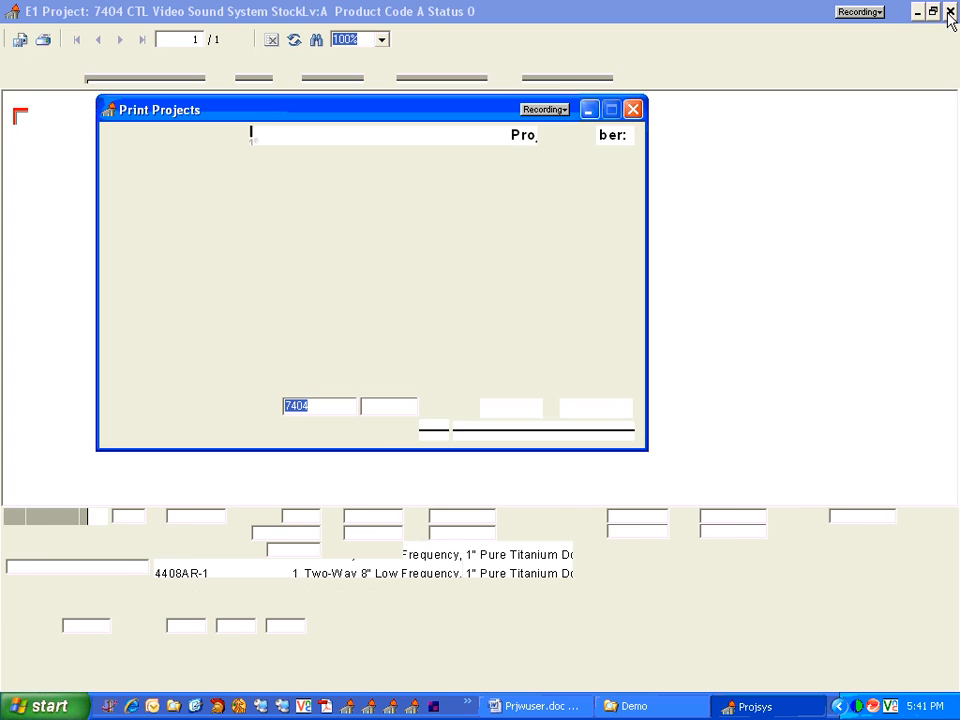
# Leave the project printing window and go to the 104 Room 104 section of the project lines
pyautogui.press('Escape')
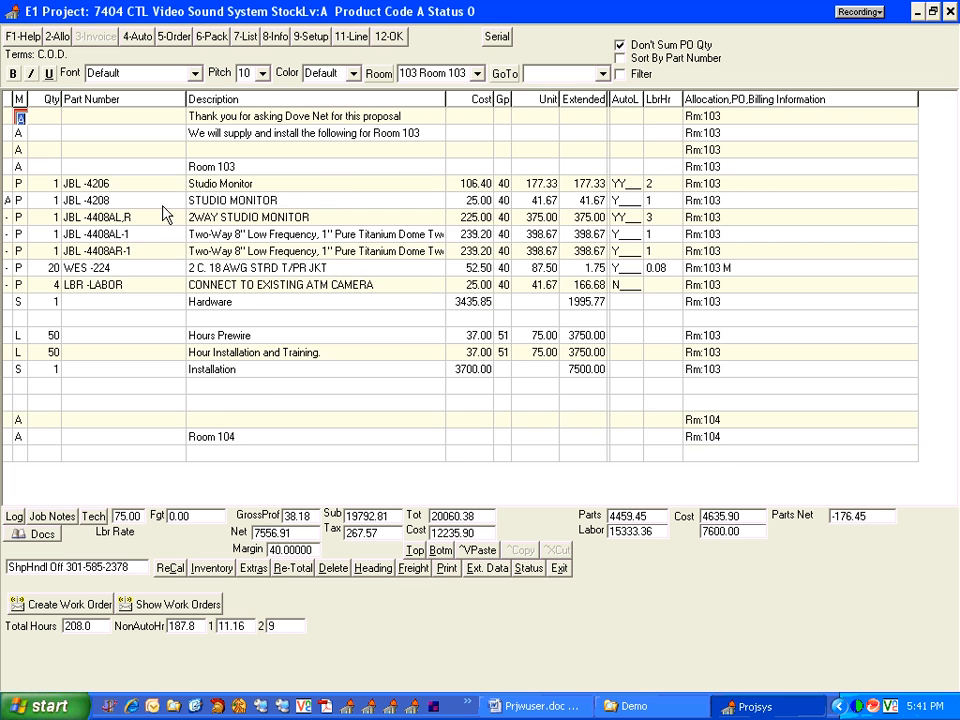
pyautogui.click(300, 575)
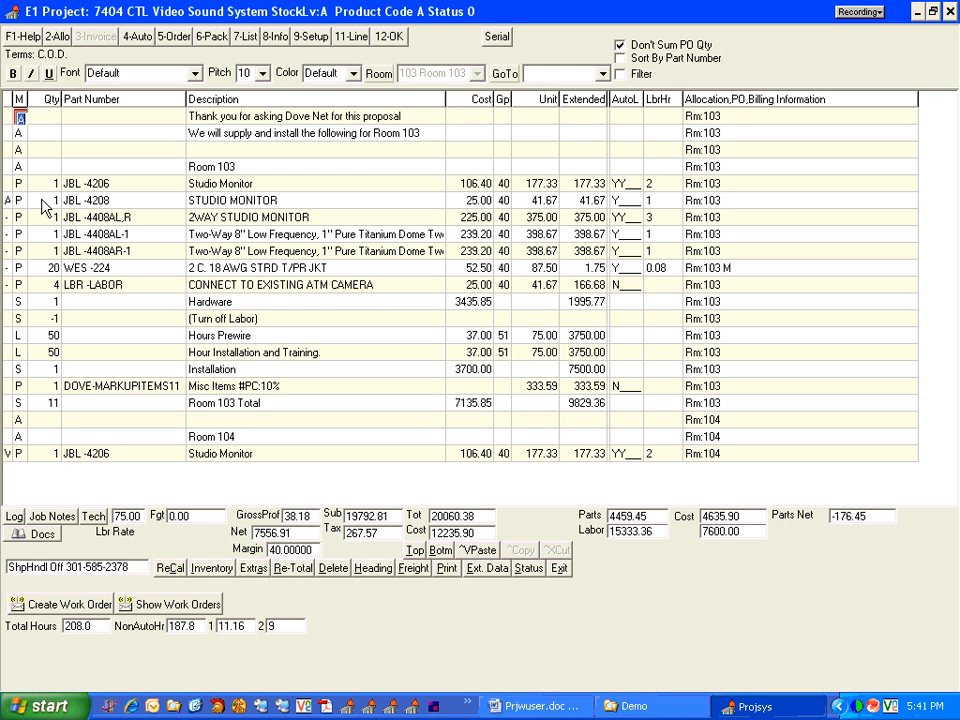
pyautogui.click(604, 75)
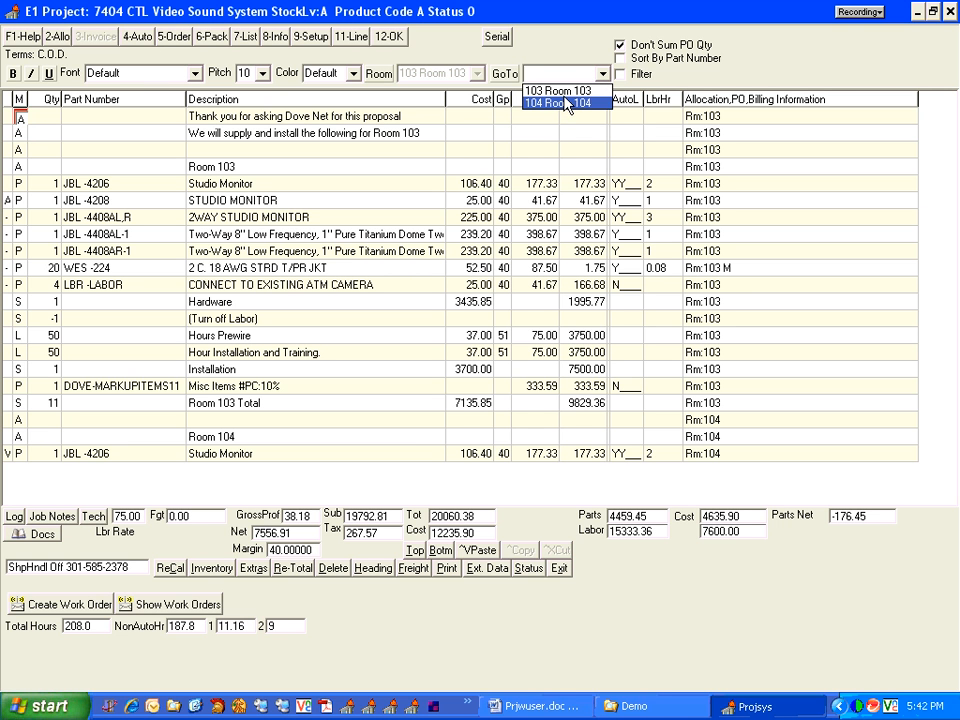
pyautogui.click(573, 104)
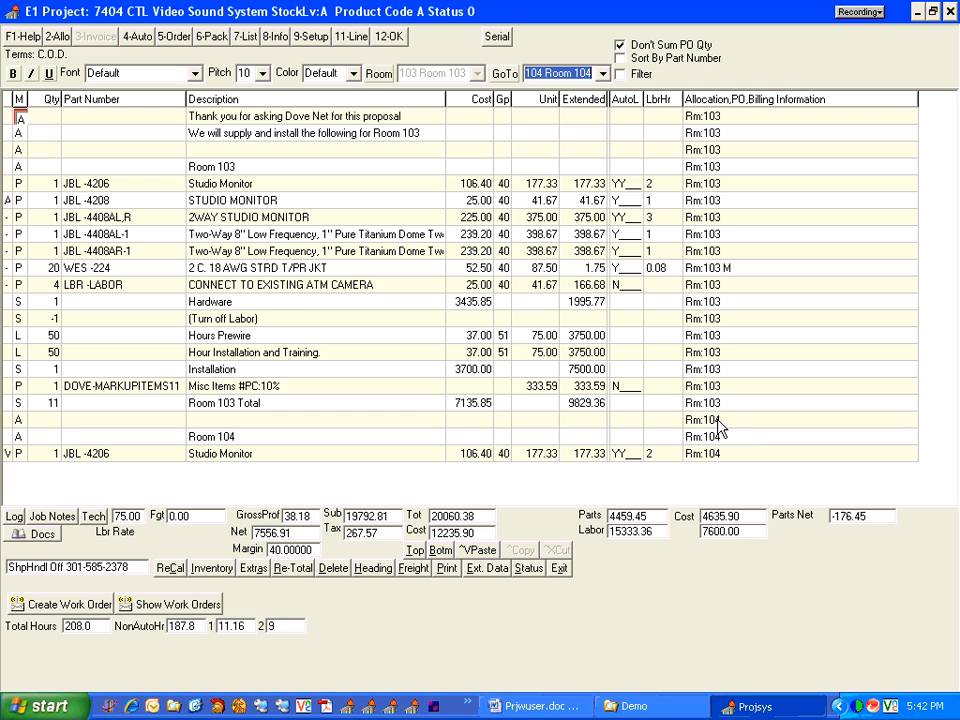
pyautogui.click(505, 76)
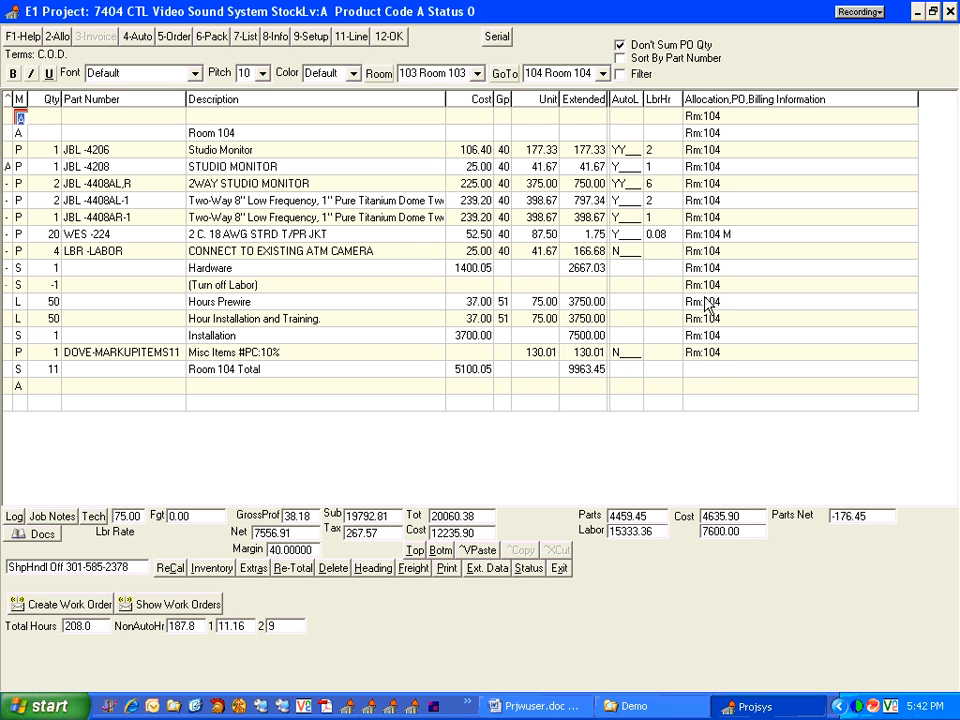
# Go back to the 103 Room 103 section, check its Misc Items and Room 103 Total lines, and return to the first line
pyautogui.click(603, 73)
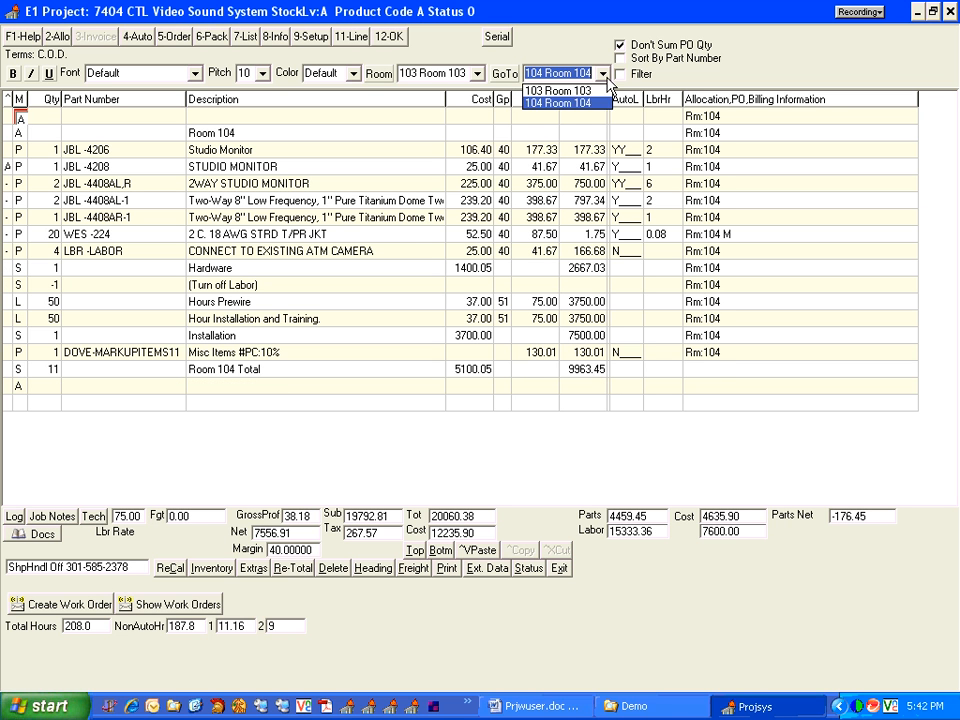
pyautogui.click(598, 91)
pyautogui.click(506, 75)
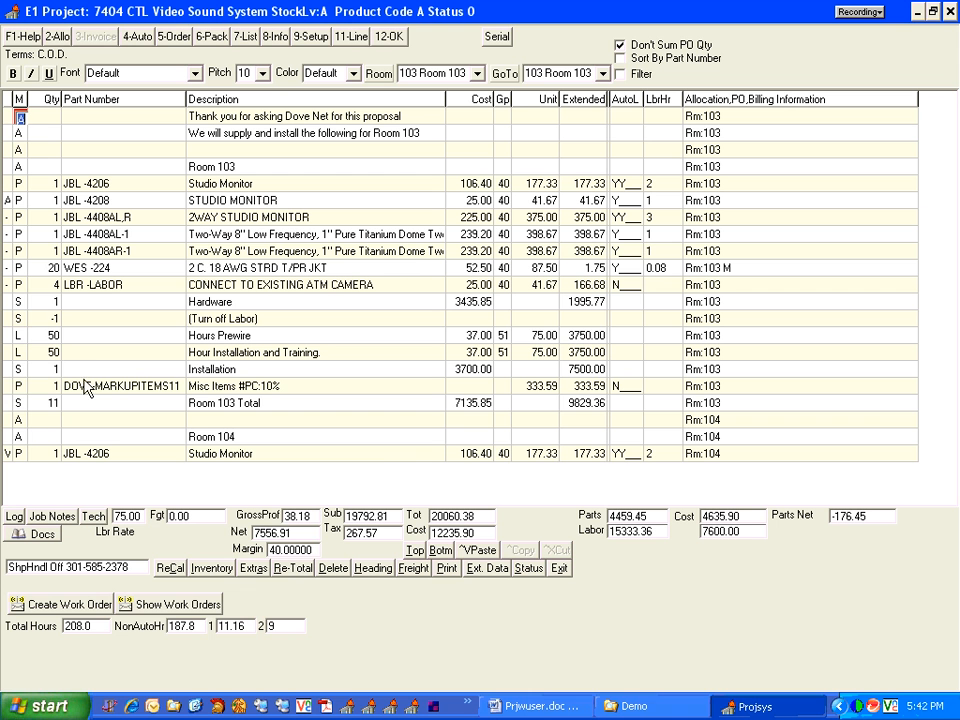
pyautogui.click(18, 386)
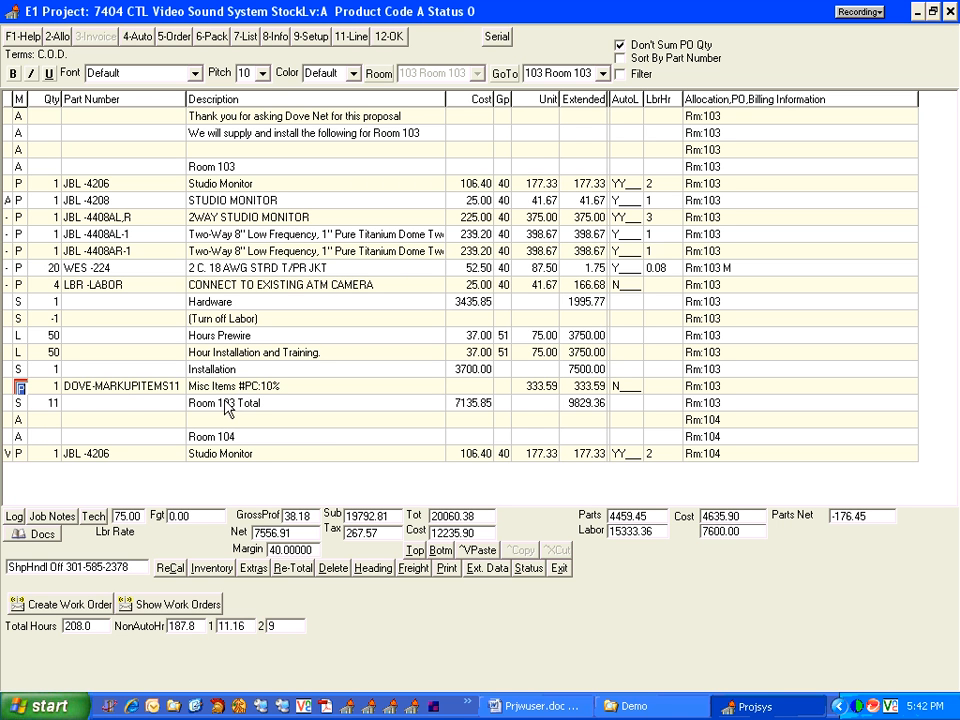
pyautogui.click(18, 402)
pyautogui.click(17, 118)
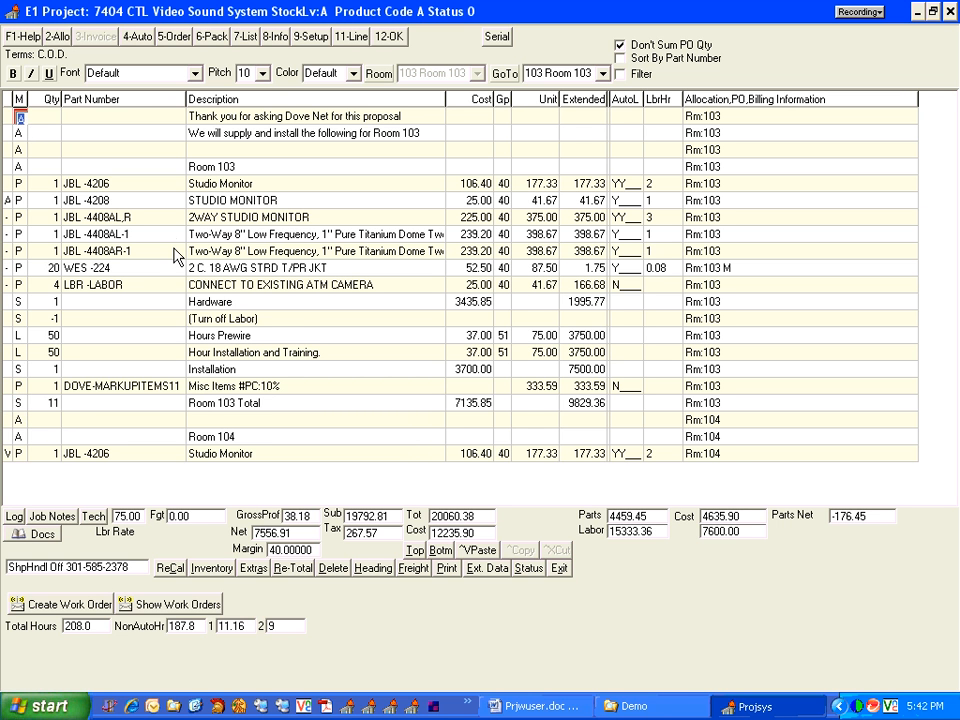